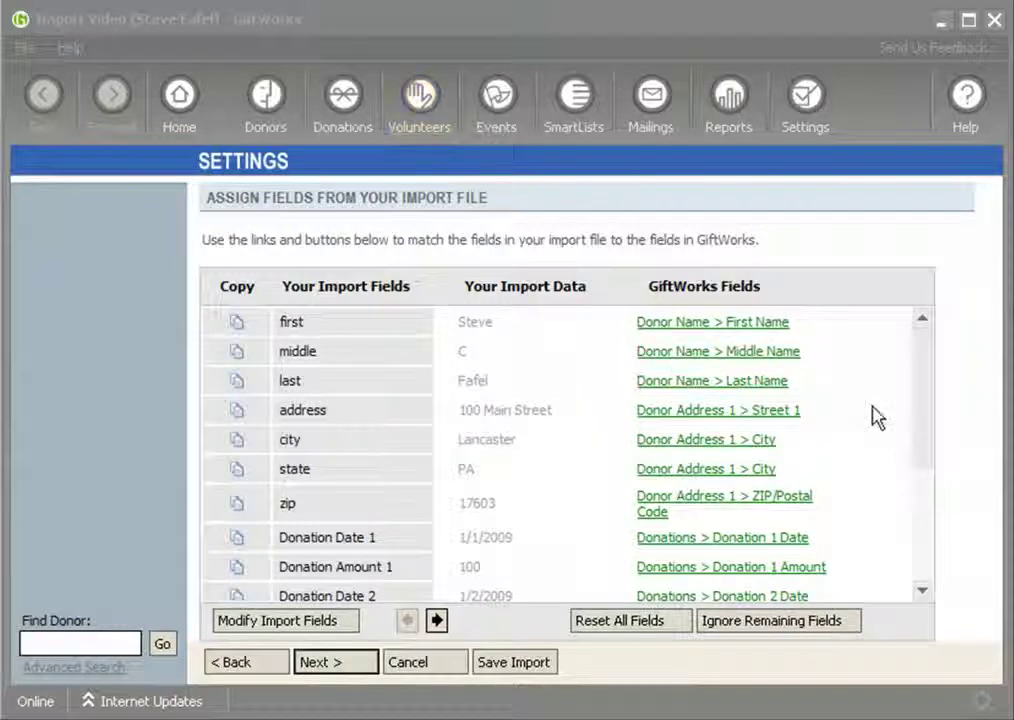
# Step: Examine how the import file's fields, from the name and address fields through Email, are matched to the GiftWorks fields
pyautogui.moveTo(923, 406); pyautogui.dragTo(918, 442)
pyautogui.scroll(1, 919, 452)
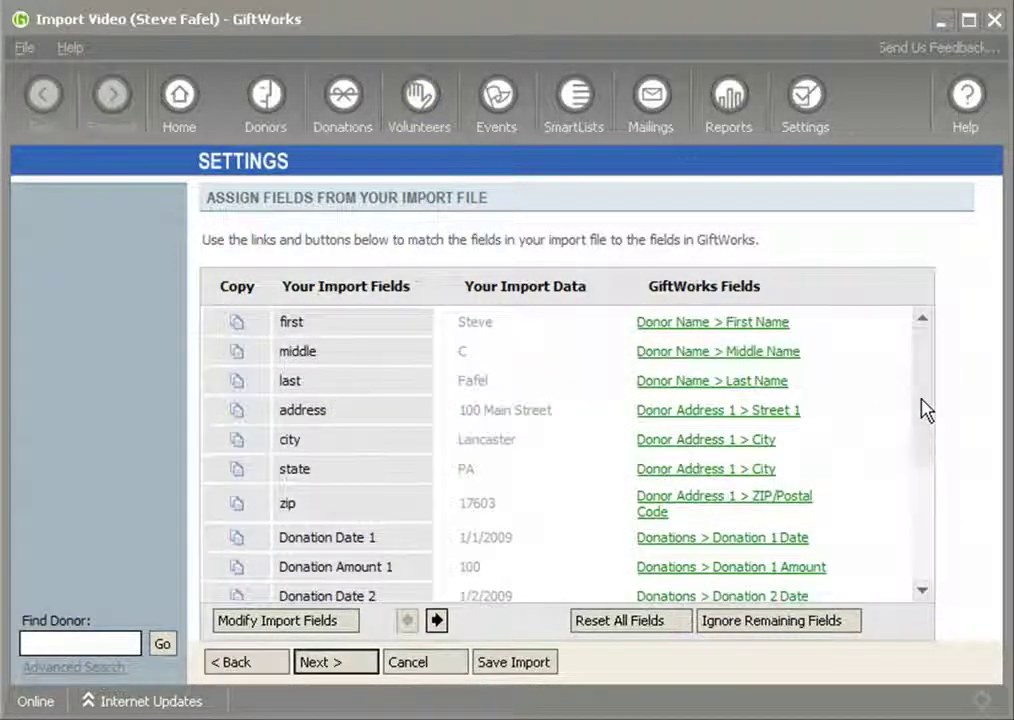
pyautogui.doubleClick(290, 322)
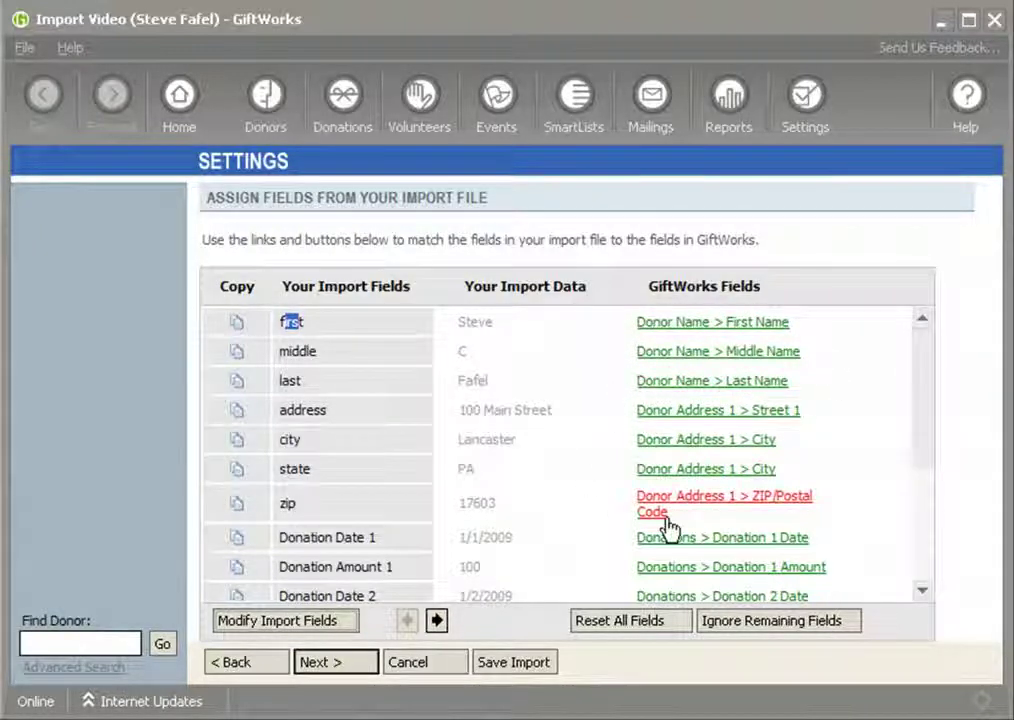
pyautogui.scroll(-1, 922, 462)
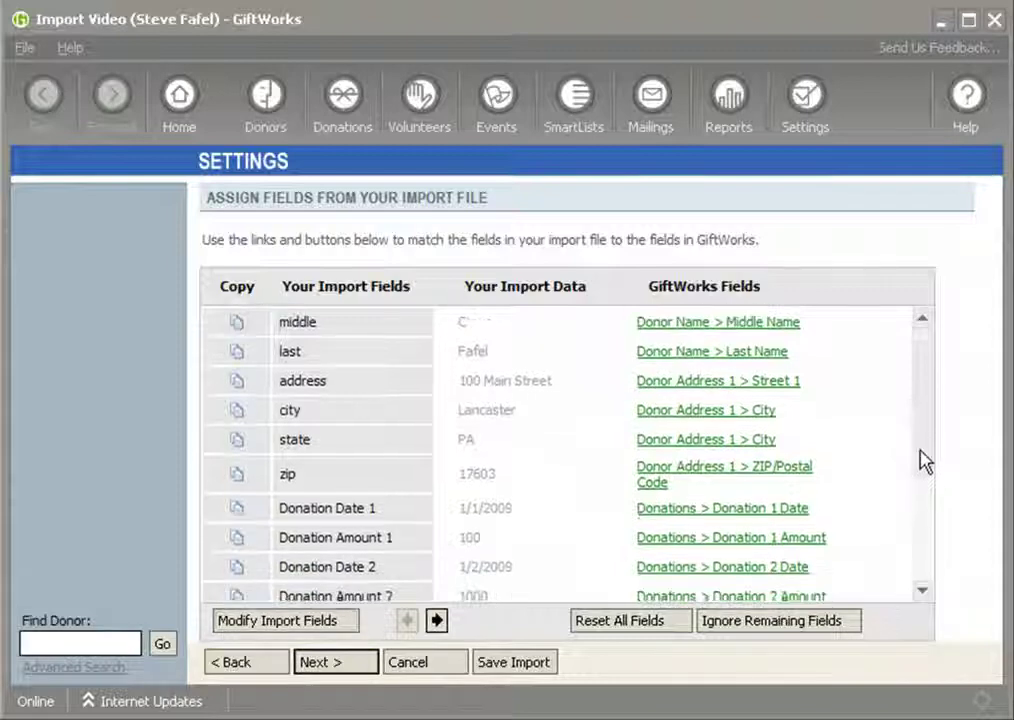
pyautogui.moveTo(922, 462); pyautogui.dragTo(921, 532)
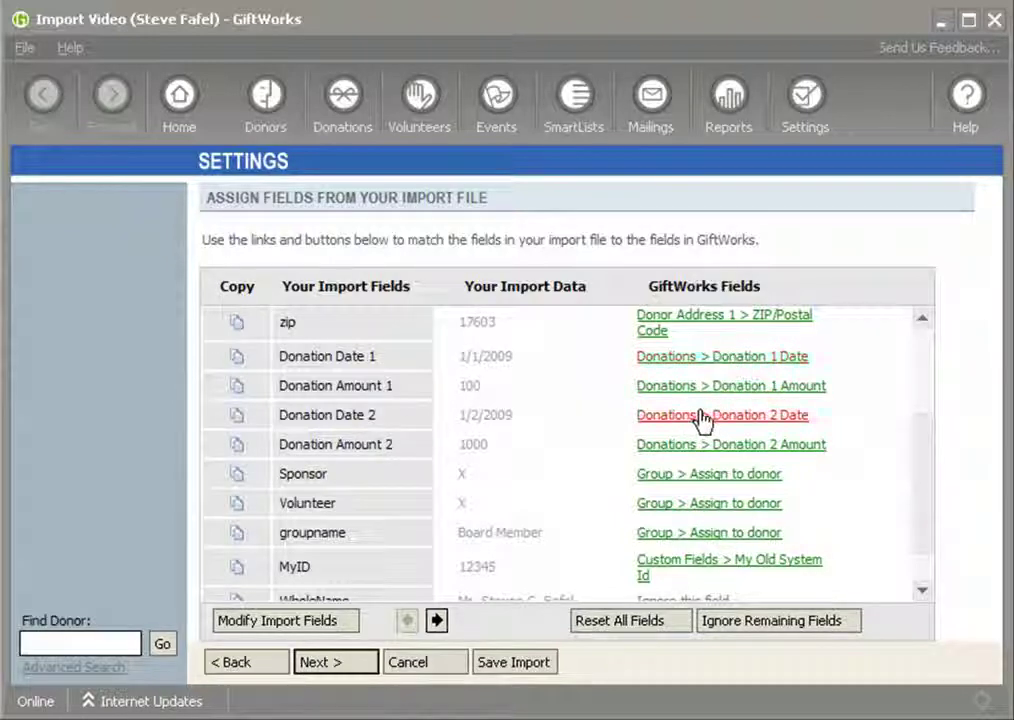
pyautogui.moveTo(917, 469); pyautogui.dragTo(897, 519)
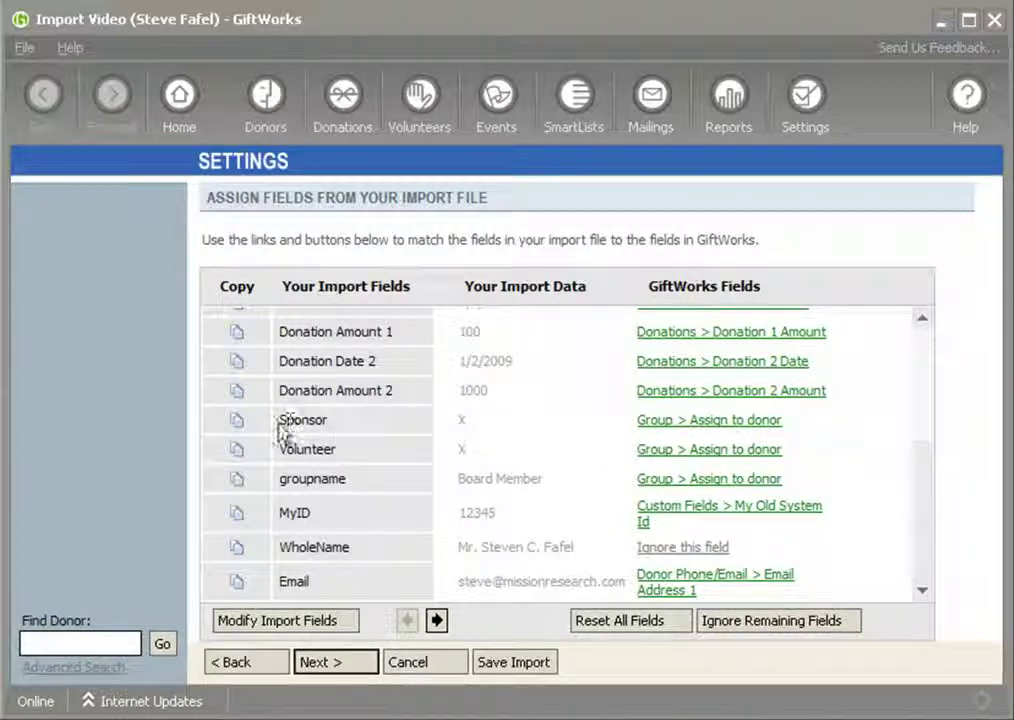
pyautogui.moveTo(279, 420); pyautogui.dragTo(324, 420)
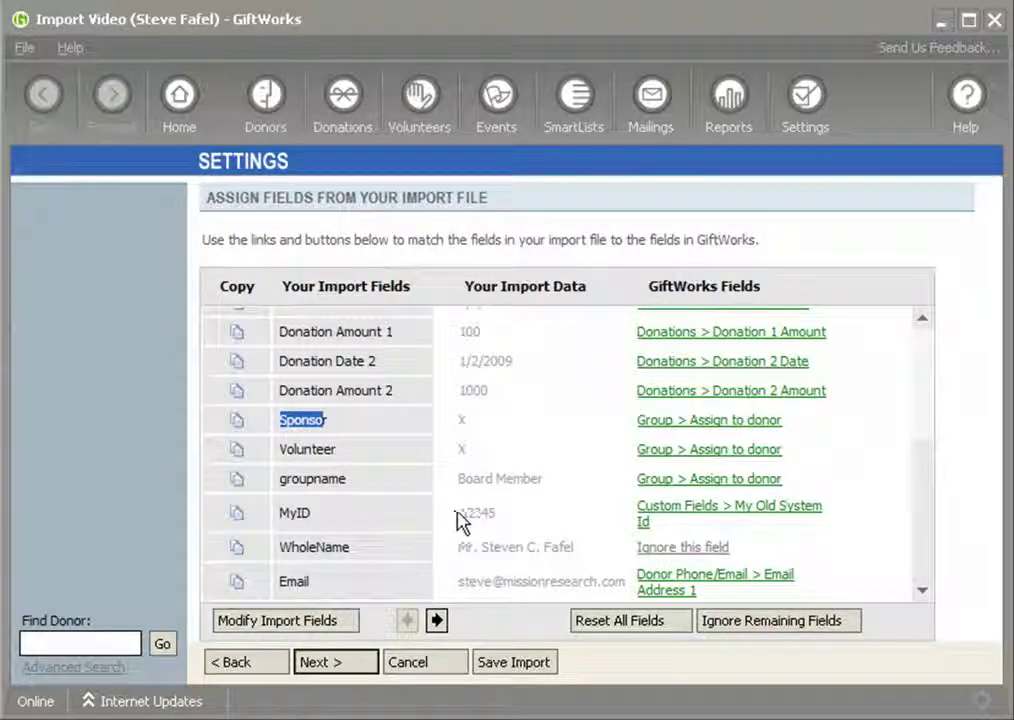
pyautogui.moveTo(460, 513); pyautogui.dragTo(489, 514)
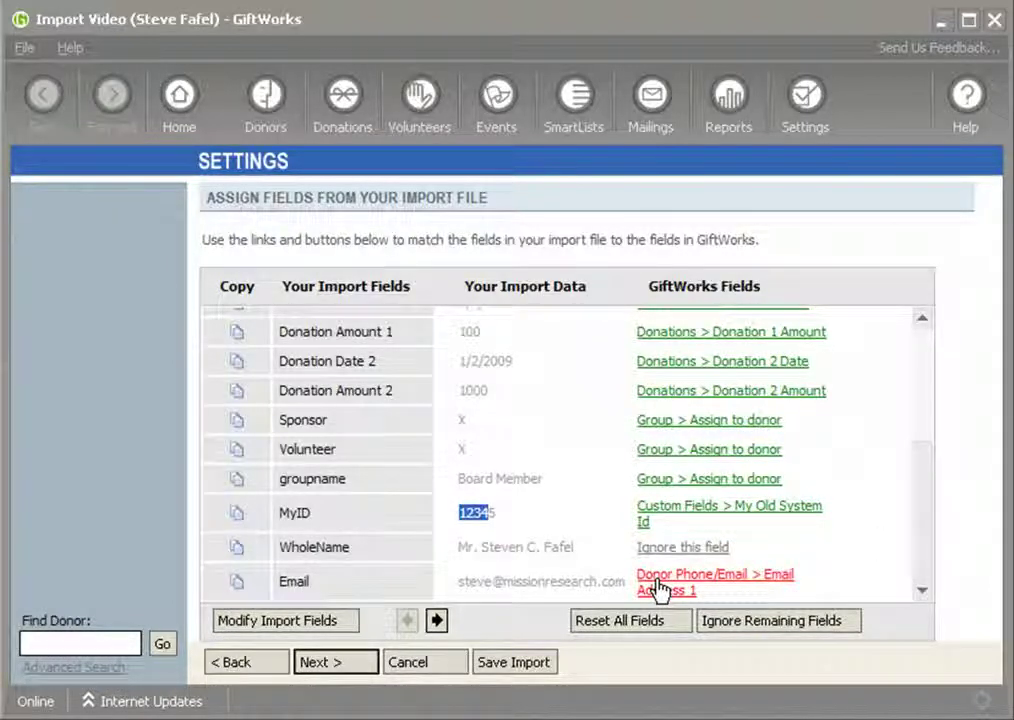
pyautogui.moveTo(923, 570); pyautogui.dragTo(917, 403)
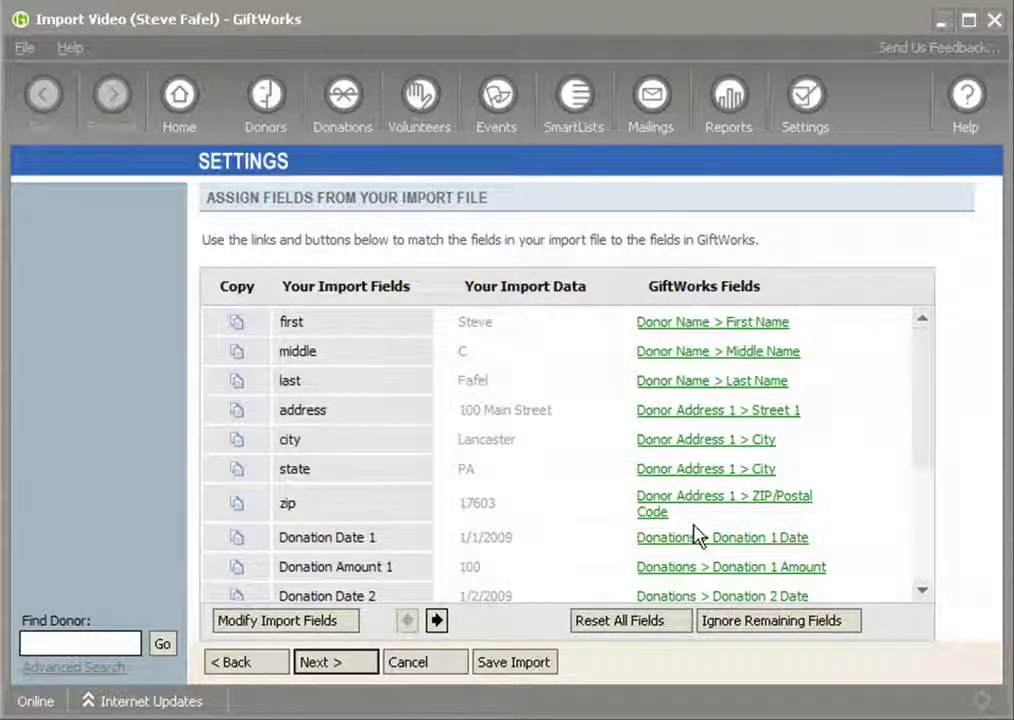
# Step: Proceed from the field assignments to the import review and read its mapping errors and warnings
pyautogui.click(338, 668)
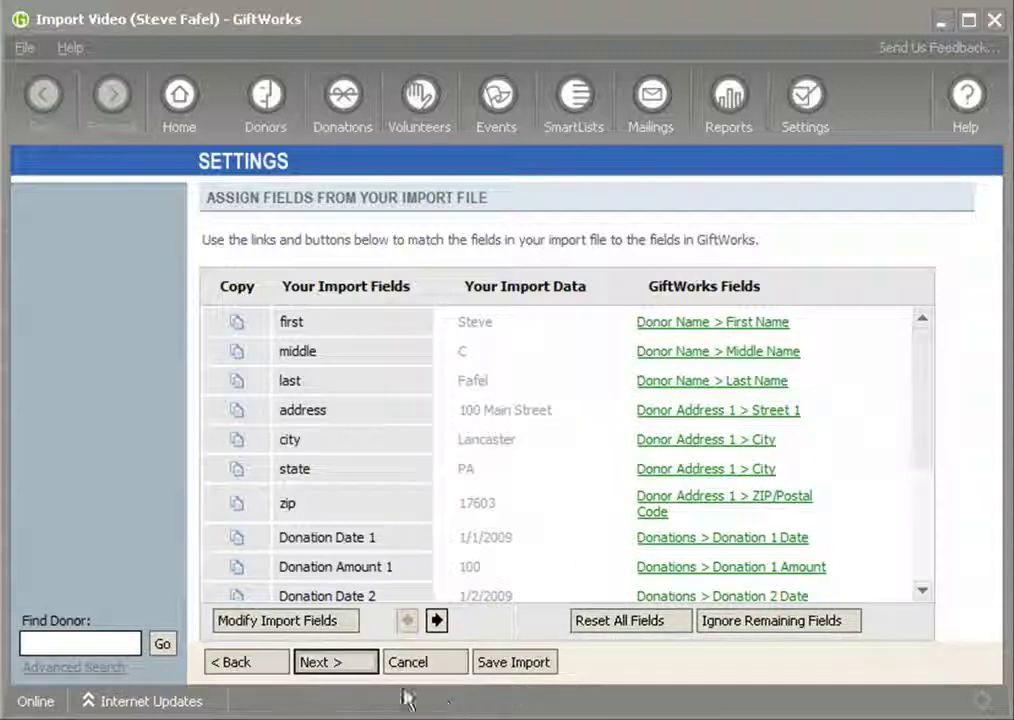
pyautogui.click(343, 674)
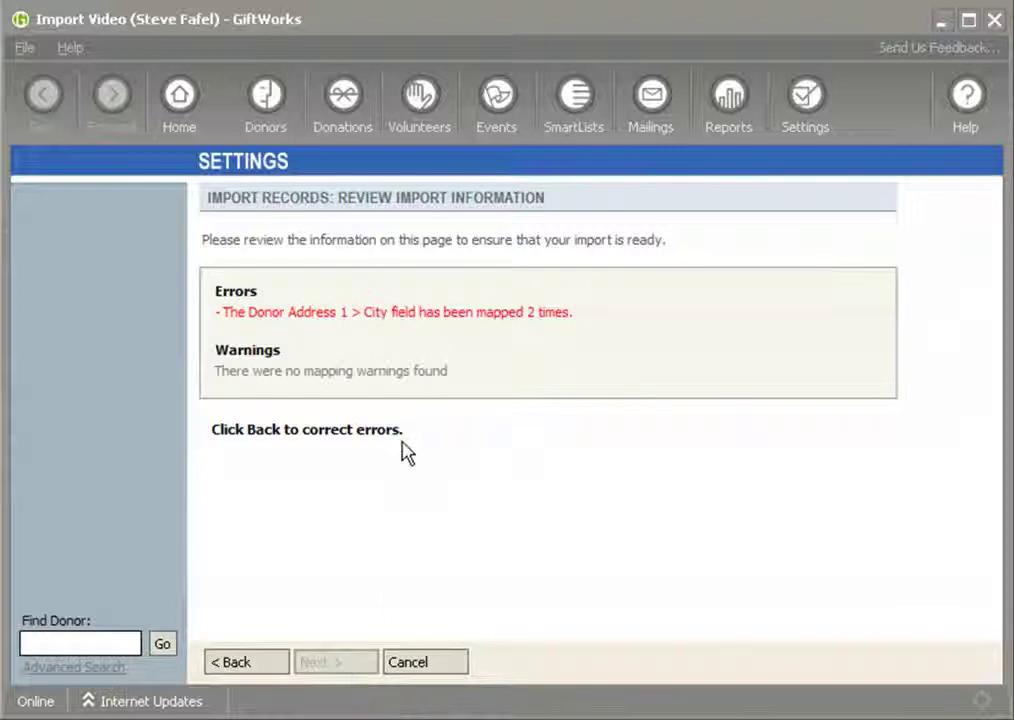
pyautogui.moveTo(216, 291); pyautogui.dragTo(253, 290)
pyautogui.moveTo(217, 350); pyautogui.dragTo(281, 352)
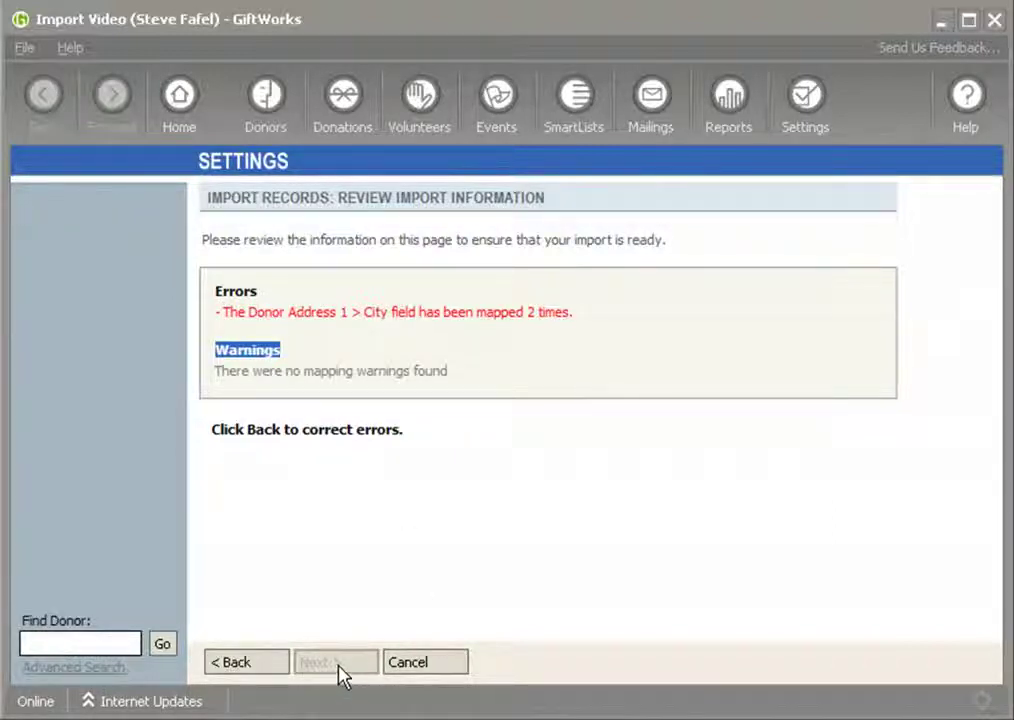
pyautogui.click(219, 313)
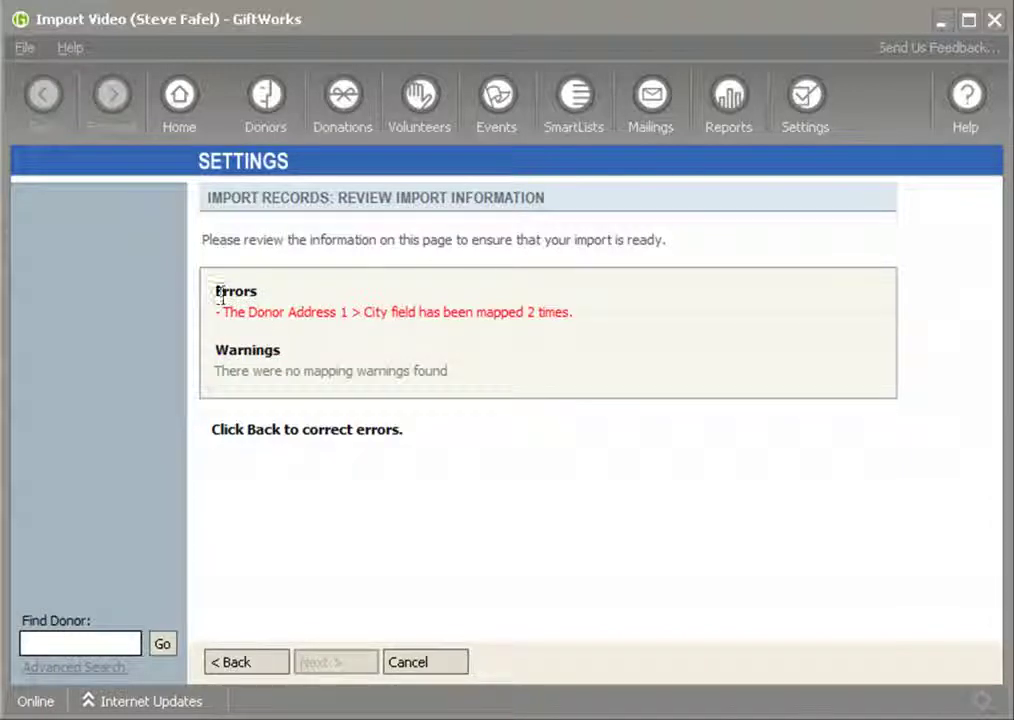
pyautogui.moveTo(219, 297)
pyautogui.mouseDown()
pyautogui.moveTo(258, 305)
pyautogui.moveTo(214, 292)
pyautogui.mouseUp()
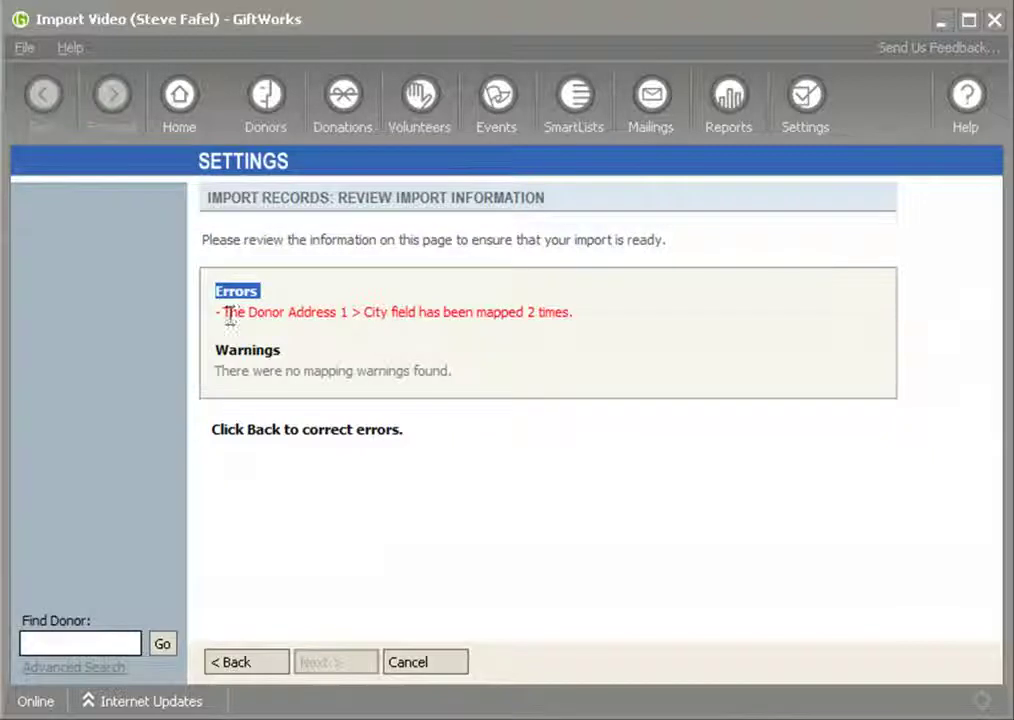
pyautogui.moveTo(225, 314); pyautogui.dragTo(388, 304)
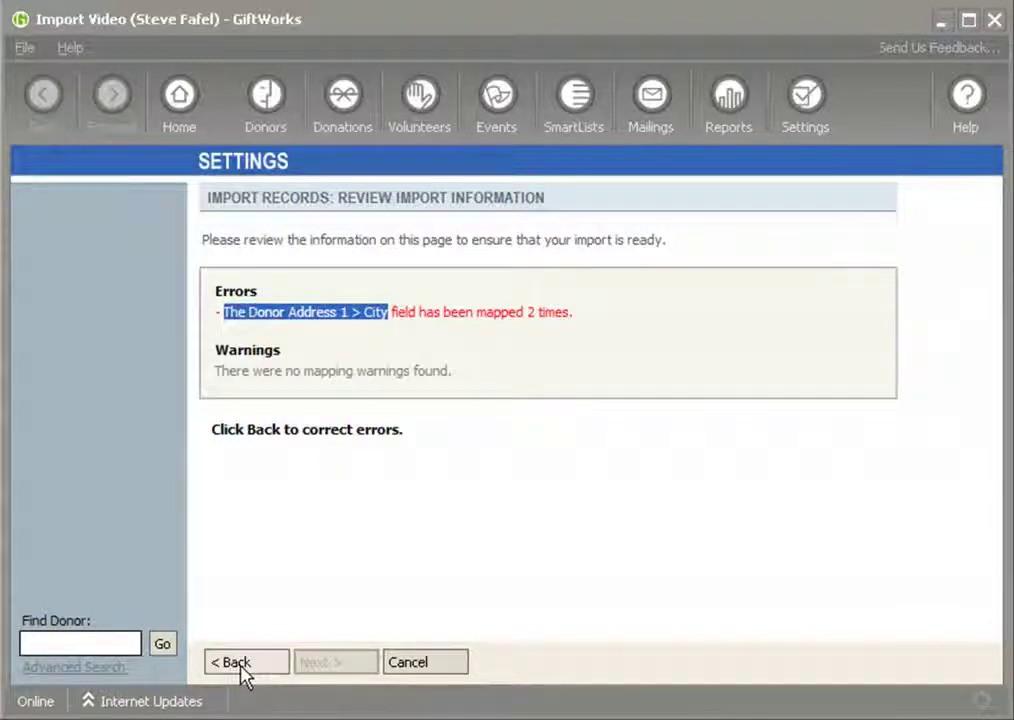
pyautogui.click(441, 390)
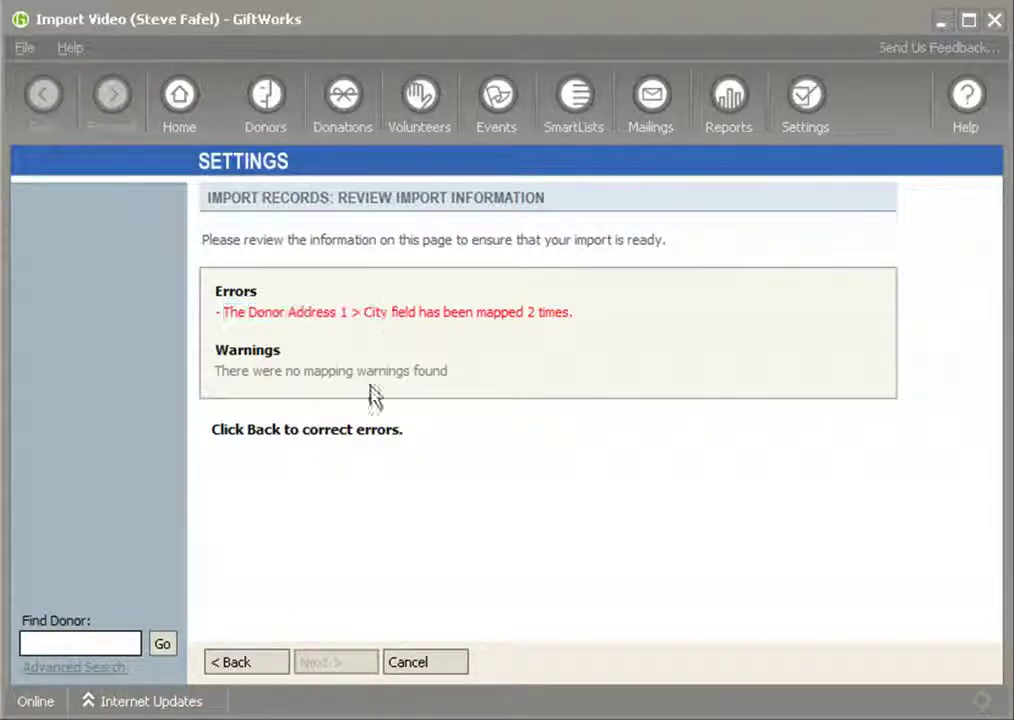
# Step: Return to the field assignments and map the state import field to Donor Address 1 > State/Province
pyautogui.click(252, 668)
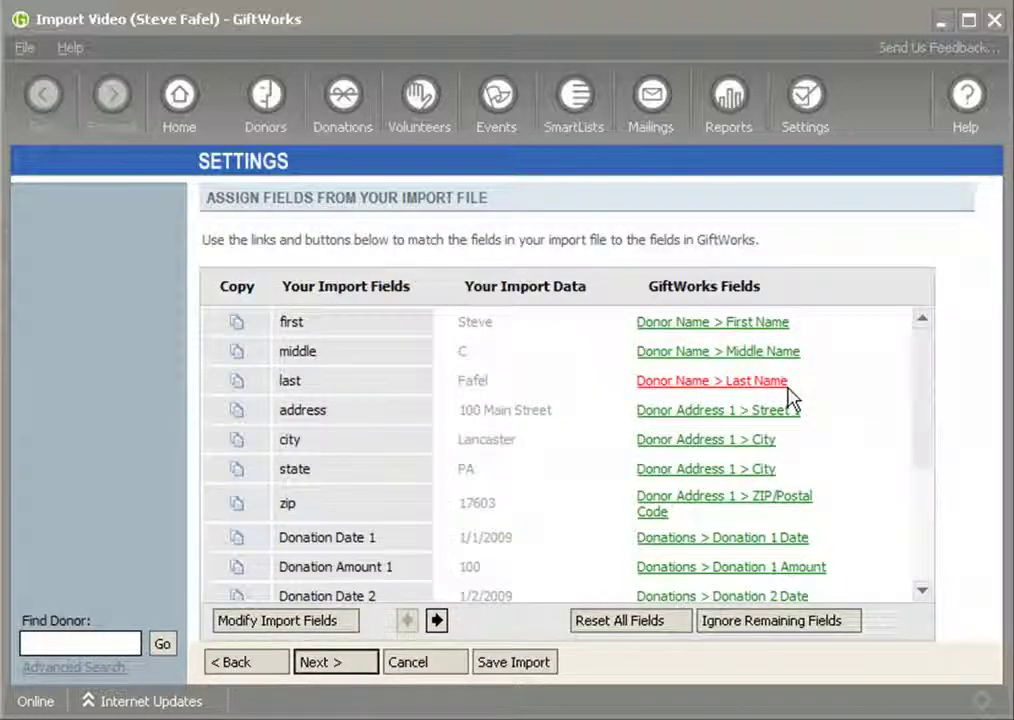
pyautogui.scroll(-2, 924, 413)
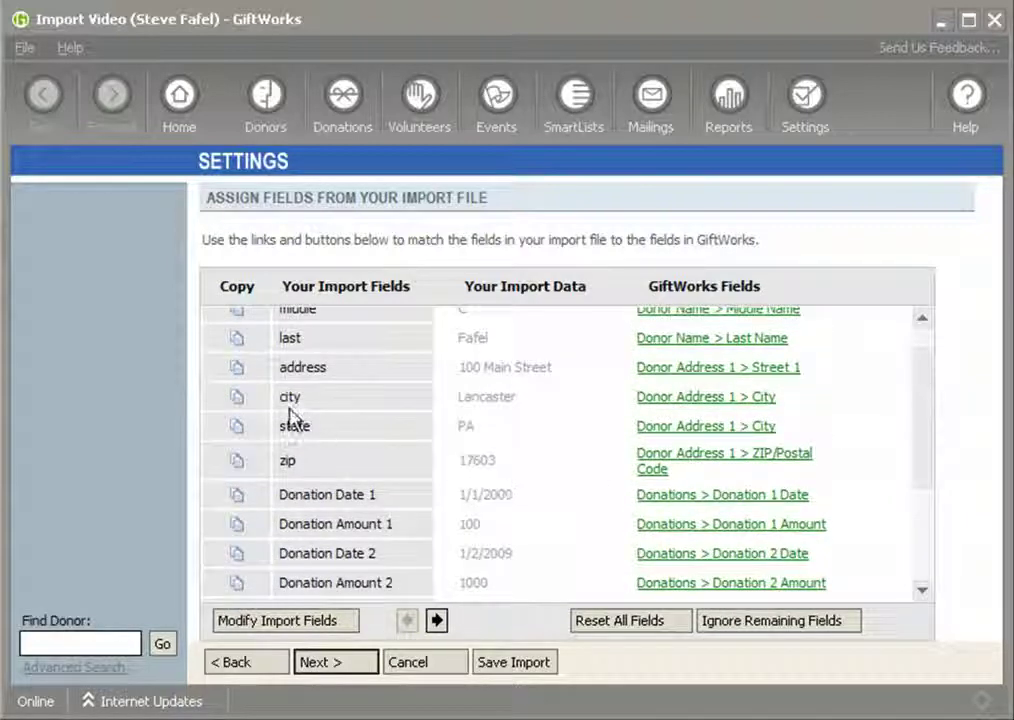
pyautogui.doubleClick(282, 397)
pyautogui.doubleClick(300, 426)
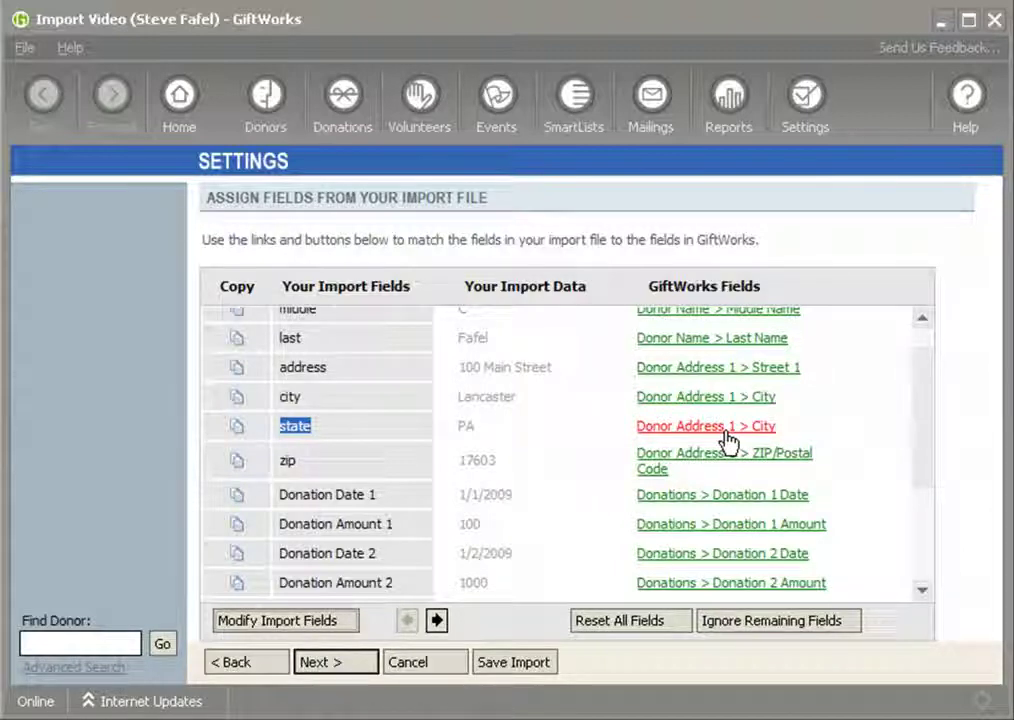
pyautogui.scroll(2, 926, 430)
pyautogui.scroll(-3, 925, 445)
pyautogui.scroll(-2, 923, 500)
pyautogui.scroll(3, 920, 470)
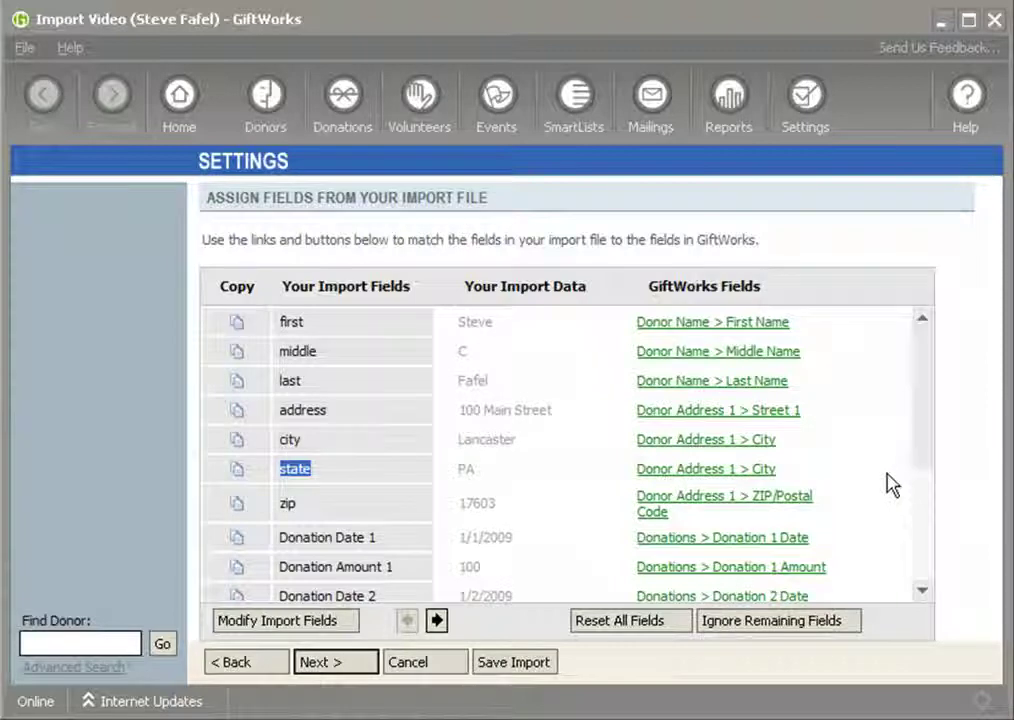
pyautogui.click(685, 476)
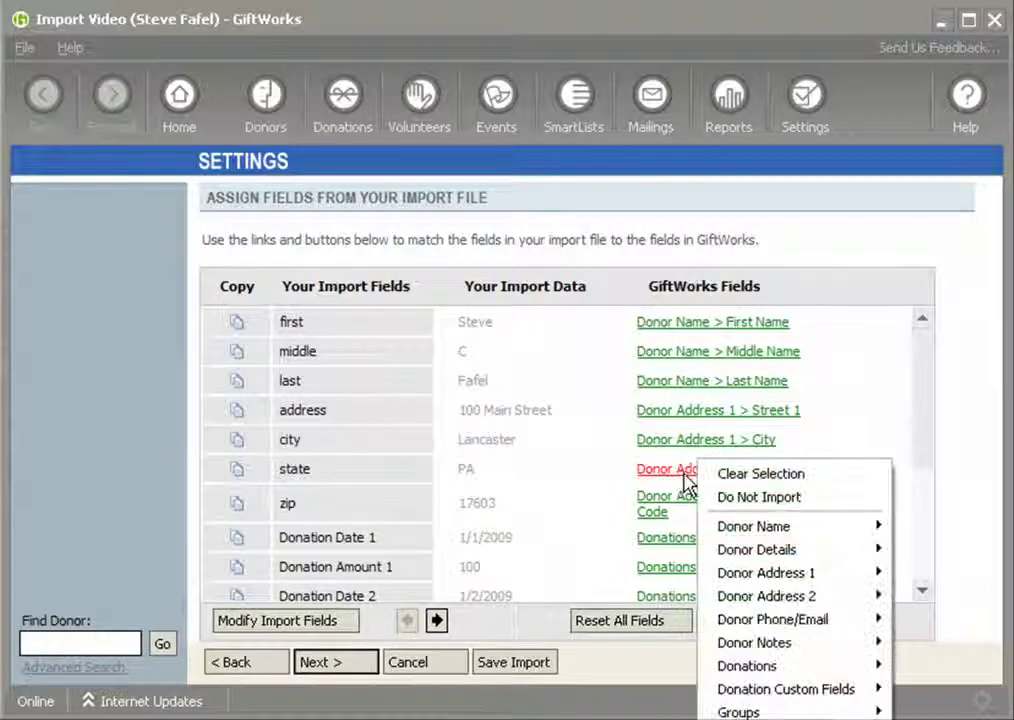
pyautogui.moveTo(806, 575)
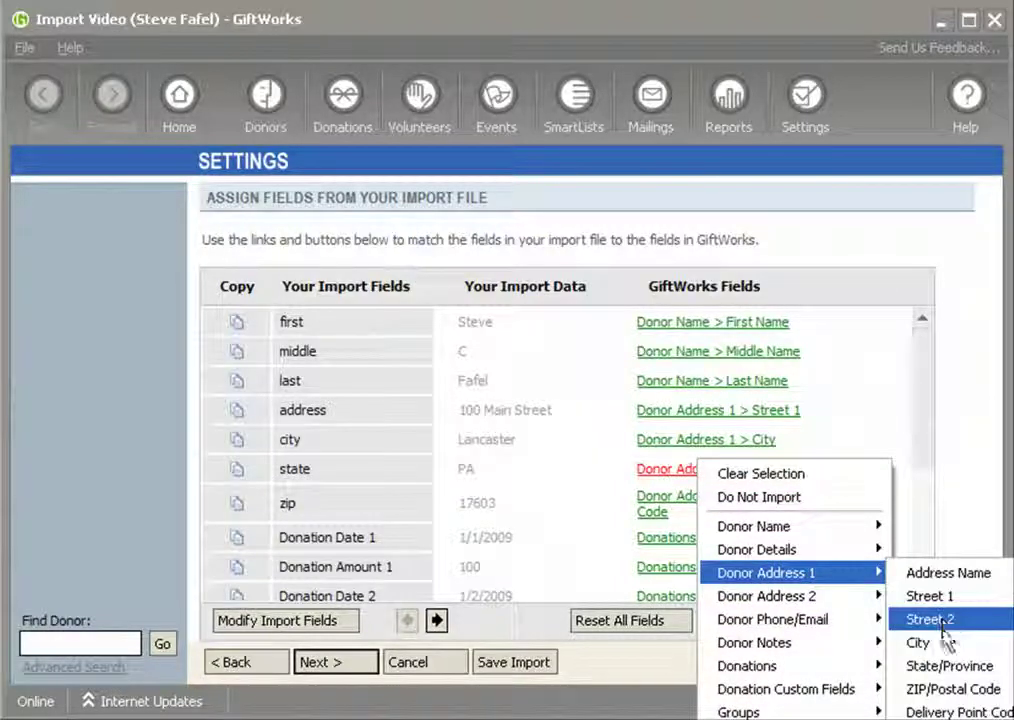
pyautogui.click(935, 664)
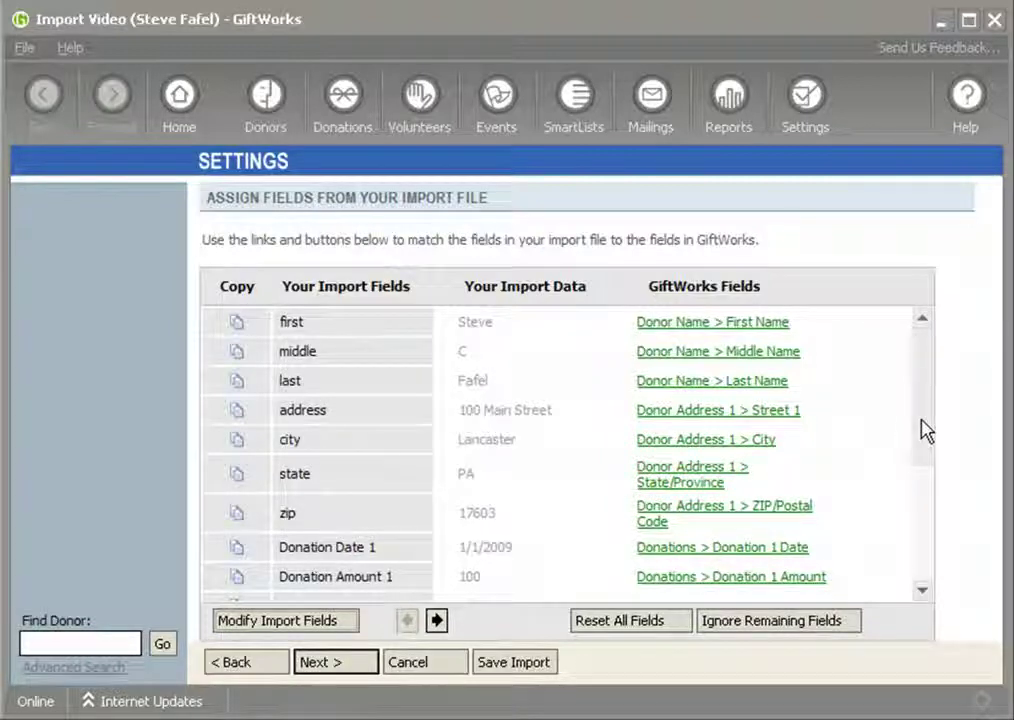
# Step: Recheck the import review for mapping errors and run the test import
pyautogui.moveTo(923, 423)
pyautogui.mouseDown()
pyautogui.moveTo(921, 550)
pyautogui.moveTo(914, 401)
pyautogui.mouseUp()
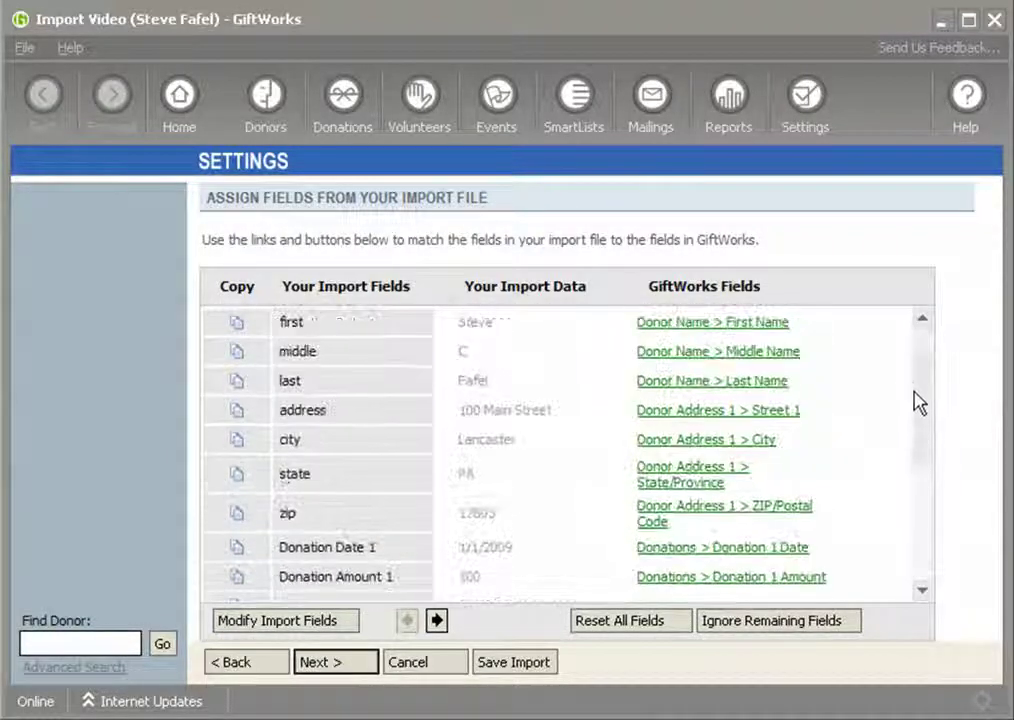
pyautogui.click(334, 668)
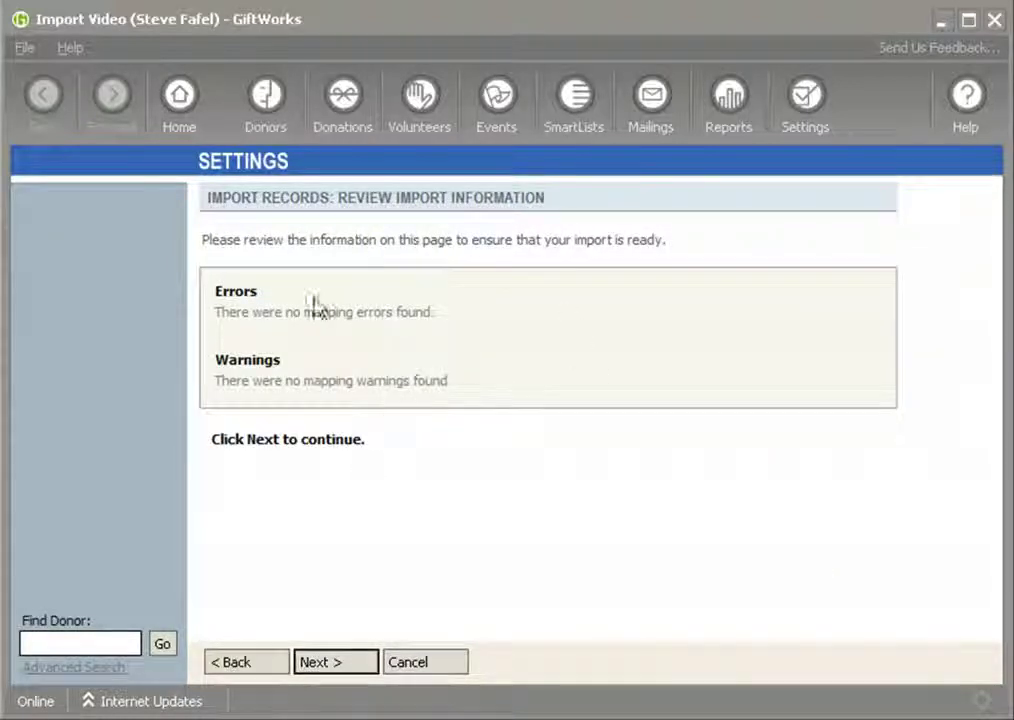
pyautogui.moveTo(216, 311); pyautogui.dragTo(448, 328)
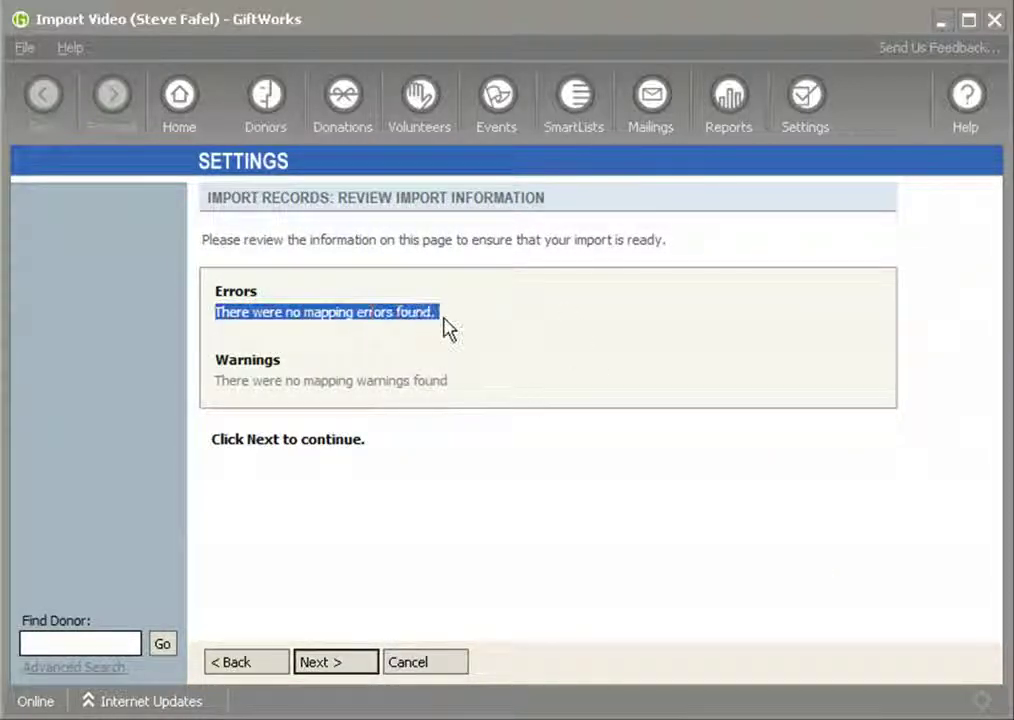
pyautogui.click(219, 314)
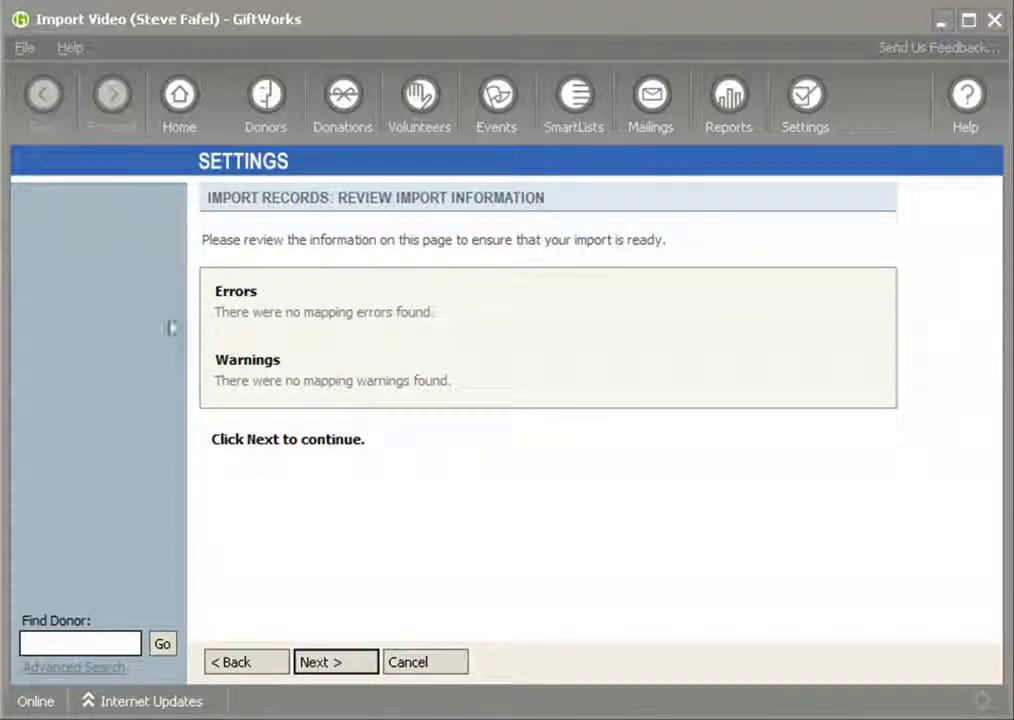
pyautogui.click(351, 662)
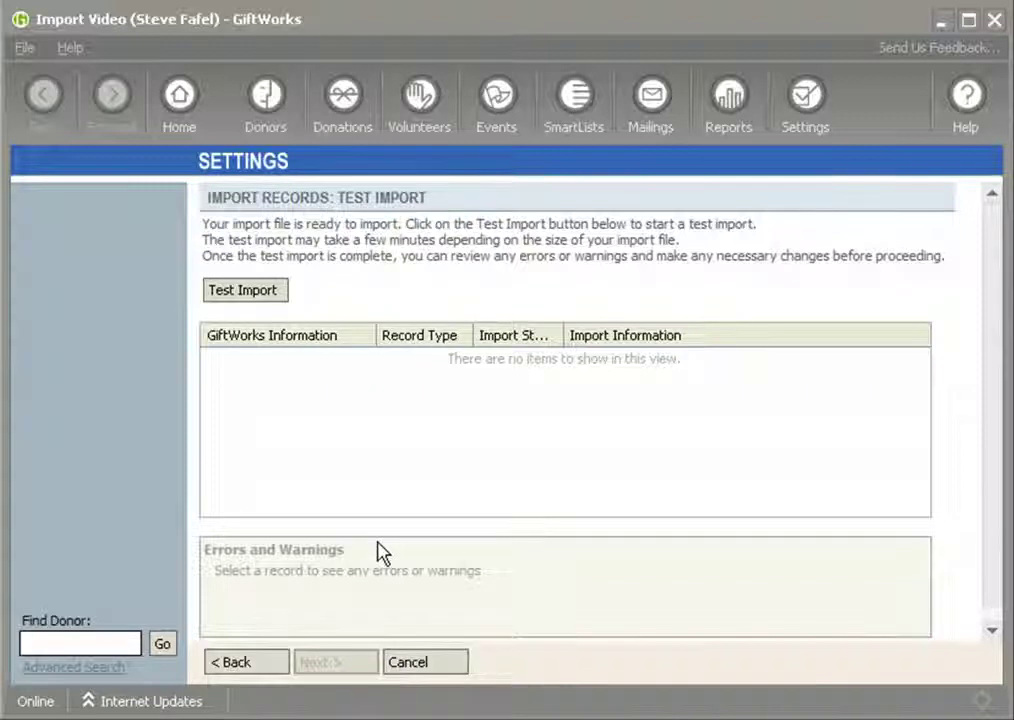
pyautogui.click(254, 303)
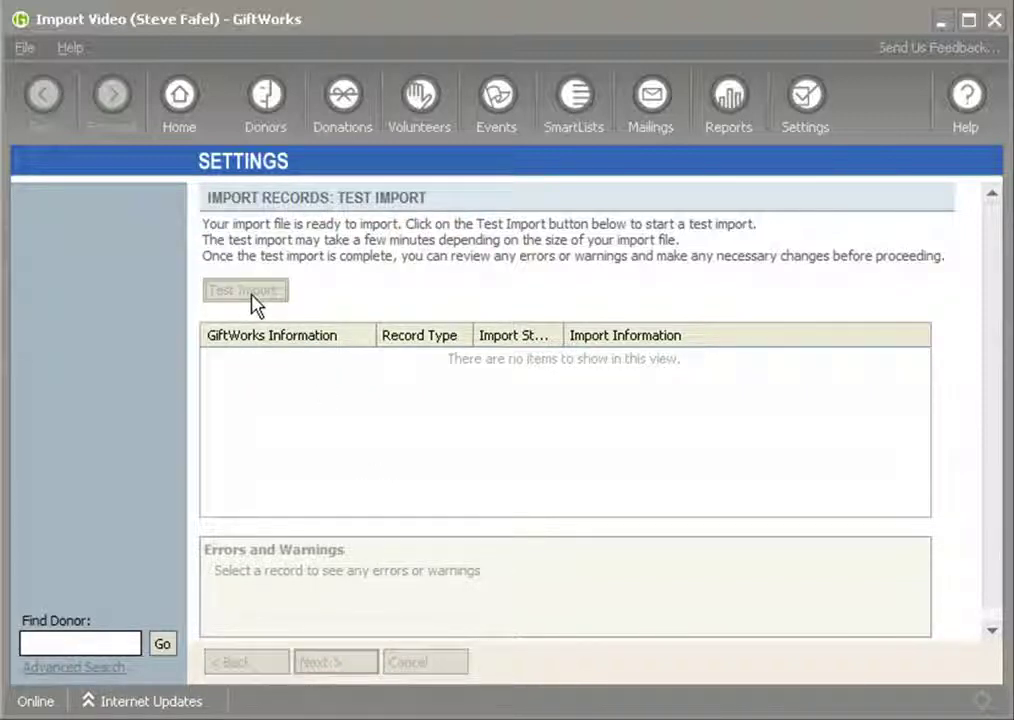
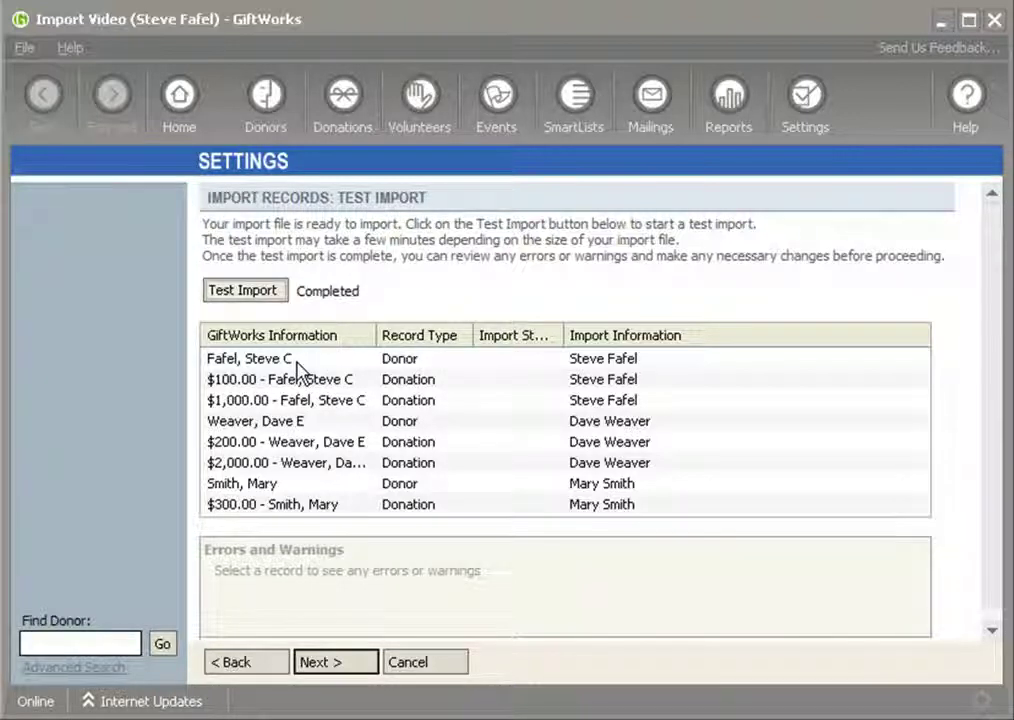
# Step: Examine the errors and warnings of individual donor and donation records in the test import, widening the Import Status column
pyautogui.click(297, 365)
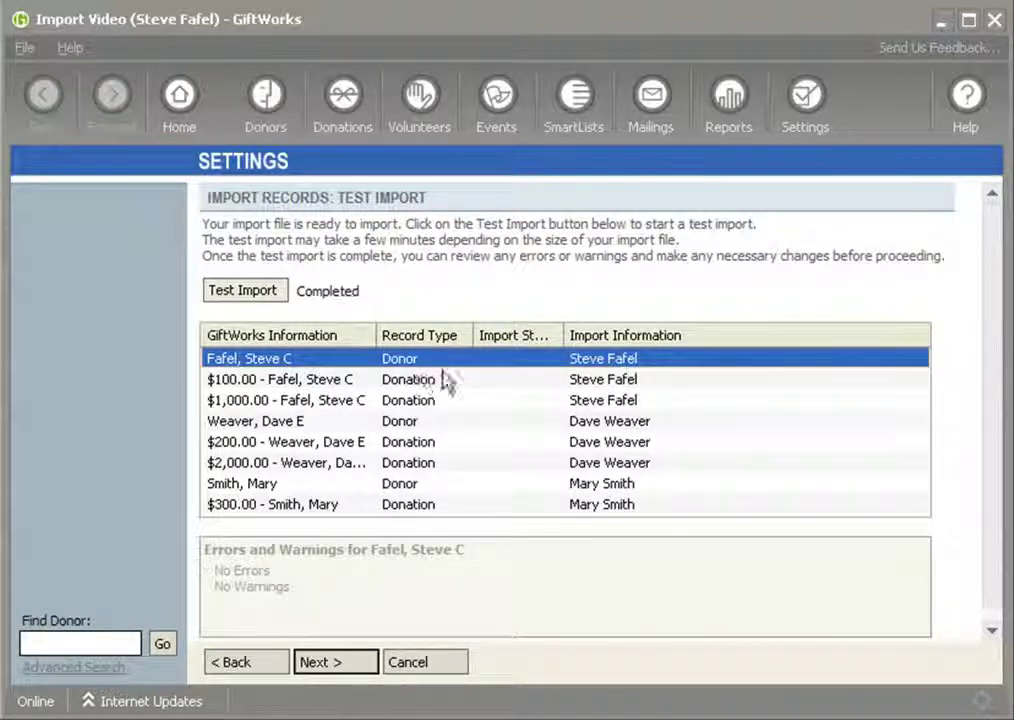
pyautogui.click(277, 382)
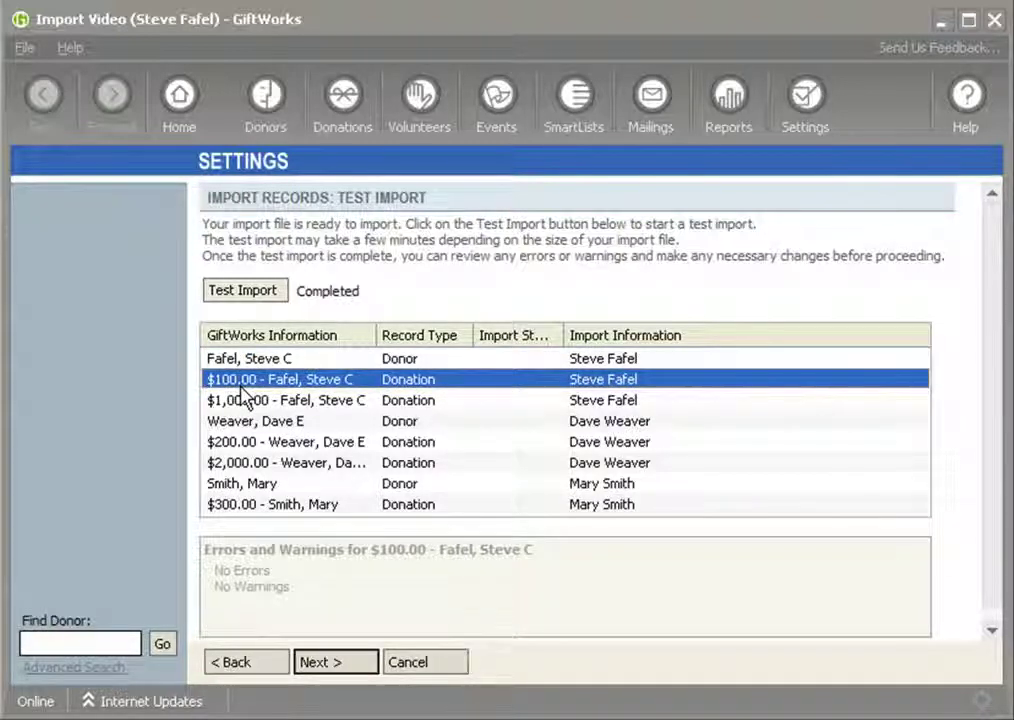
pyautogui.click(255, 405)
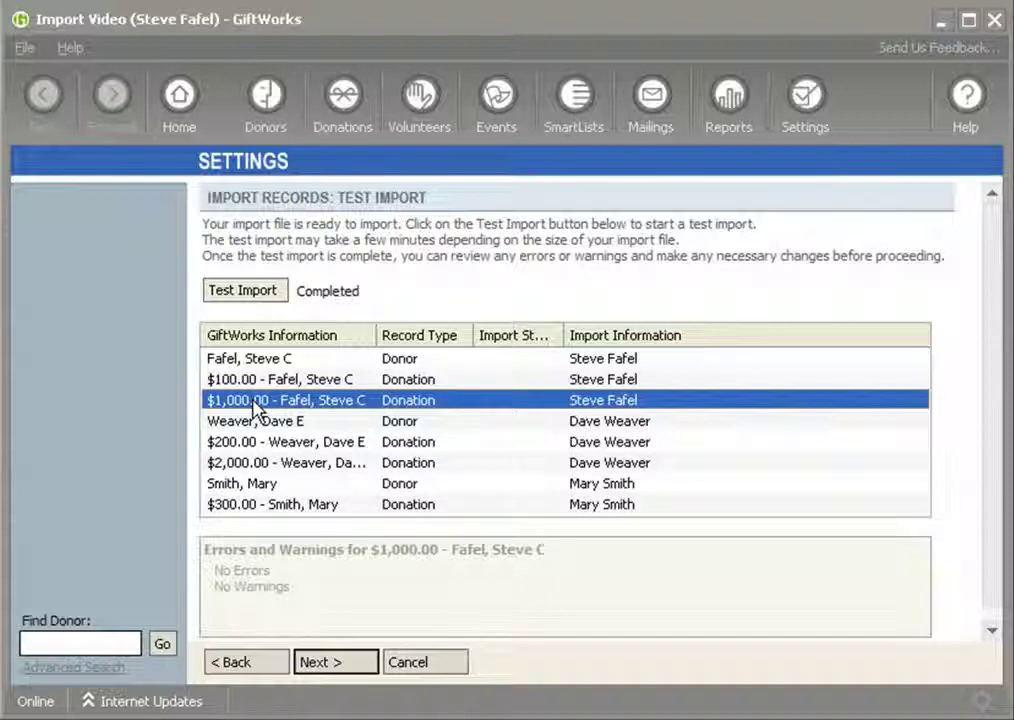
pyautogui.click(266, 424)
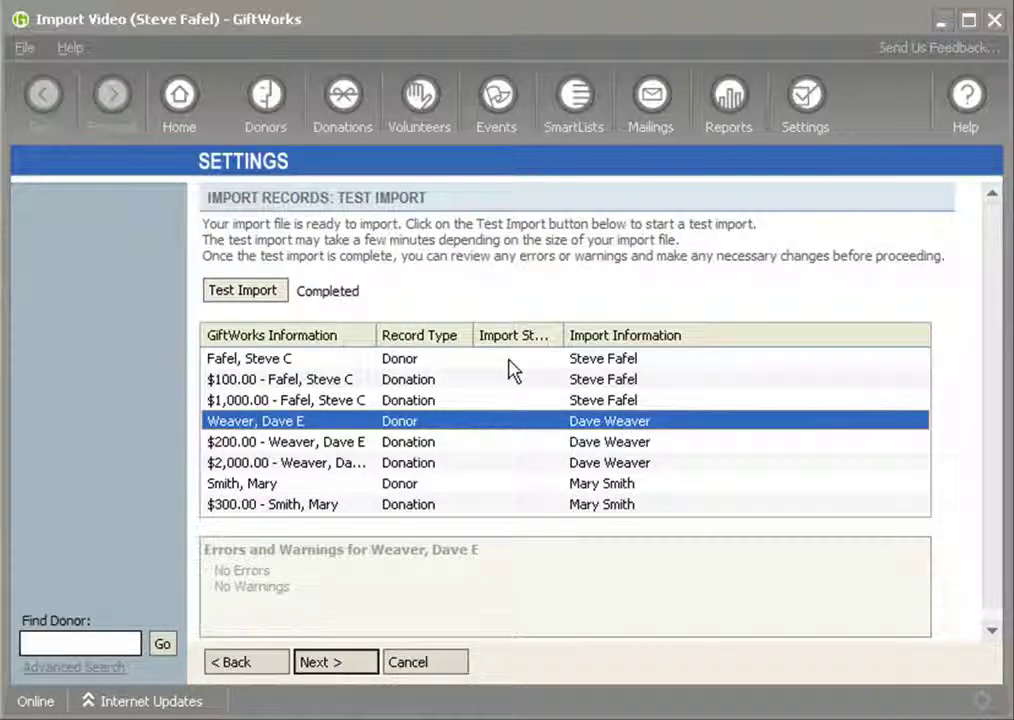
pyautogui.moveTo(564, 335); pyautogui.dragTo(606, 335)
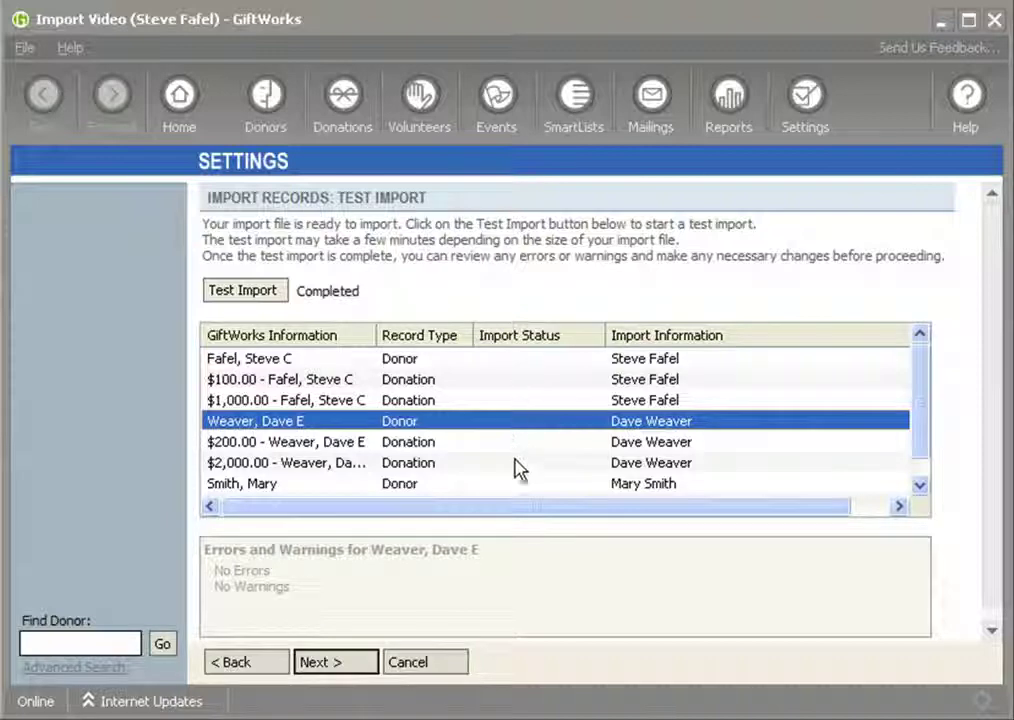
pyautogui.click(406, 443)
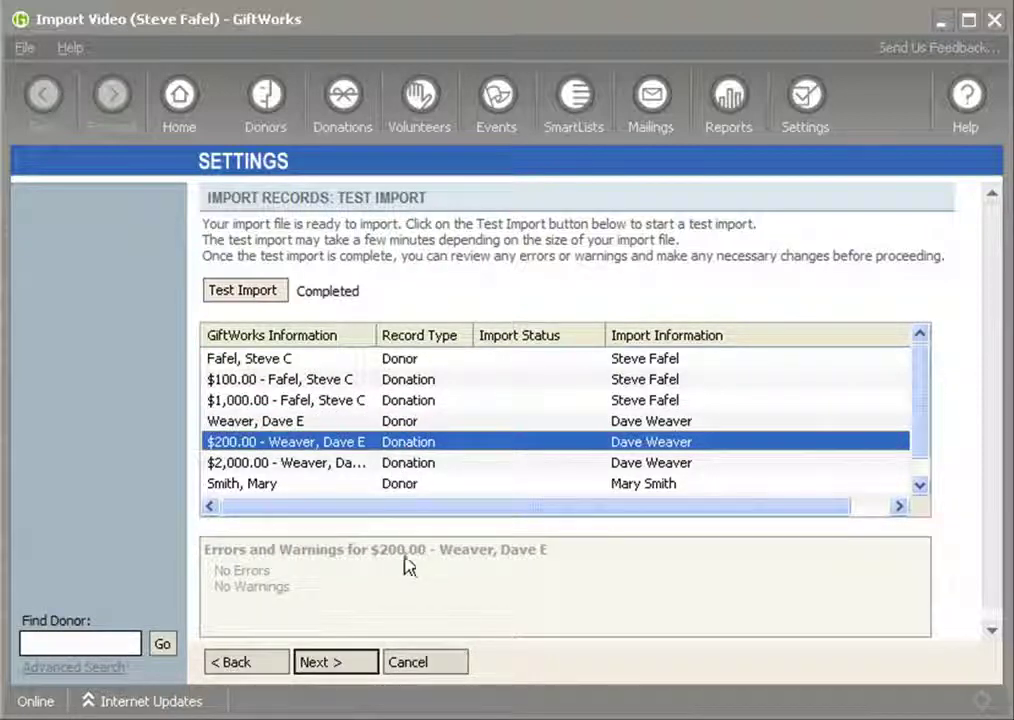
# Step: Check the test import's errors and warnings for each donor and donation record, working up the list to the first donor
pyautogui.click(410, 465)
pyautogui.click(403, 446)
pyautogui.click(402, 421)
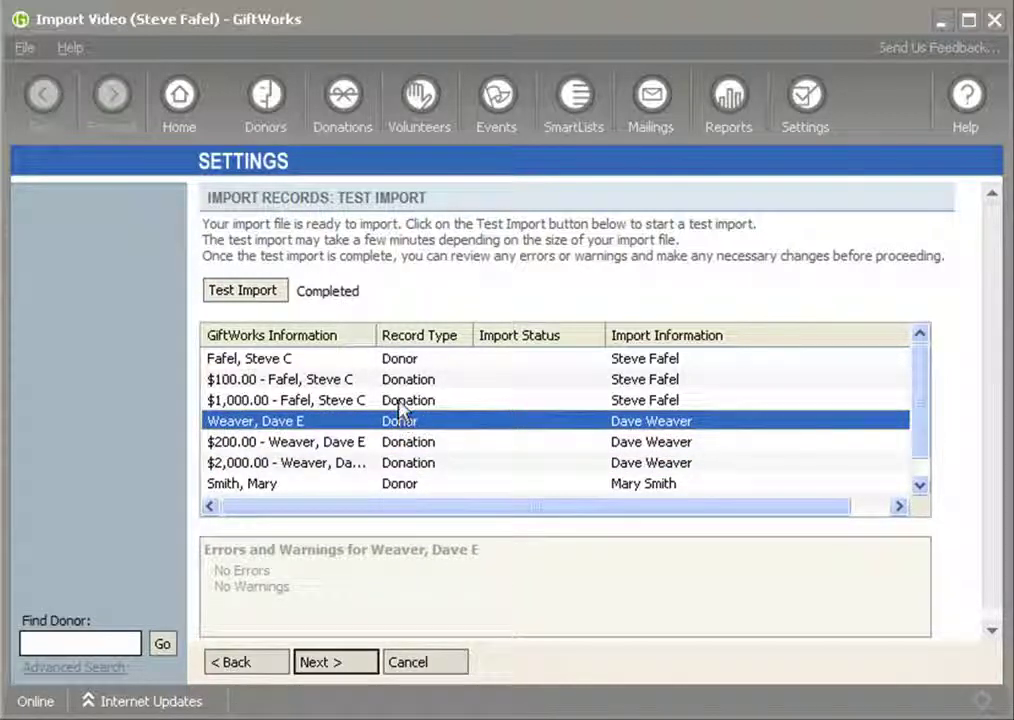
pyautogui.click(397, 401)
pyautogui.click(395, 384)
pyautogui.click(388, 364)
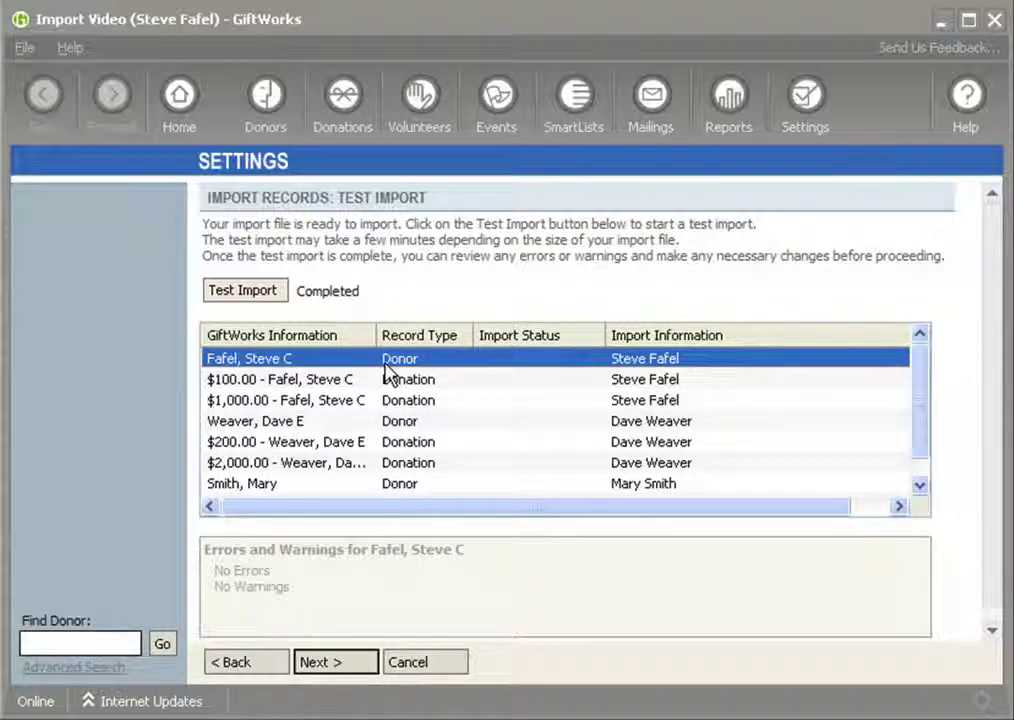
pyautogui.click(296, 383)
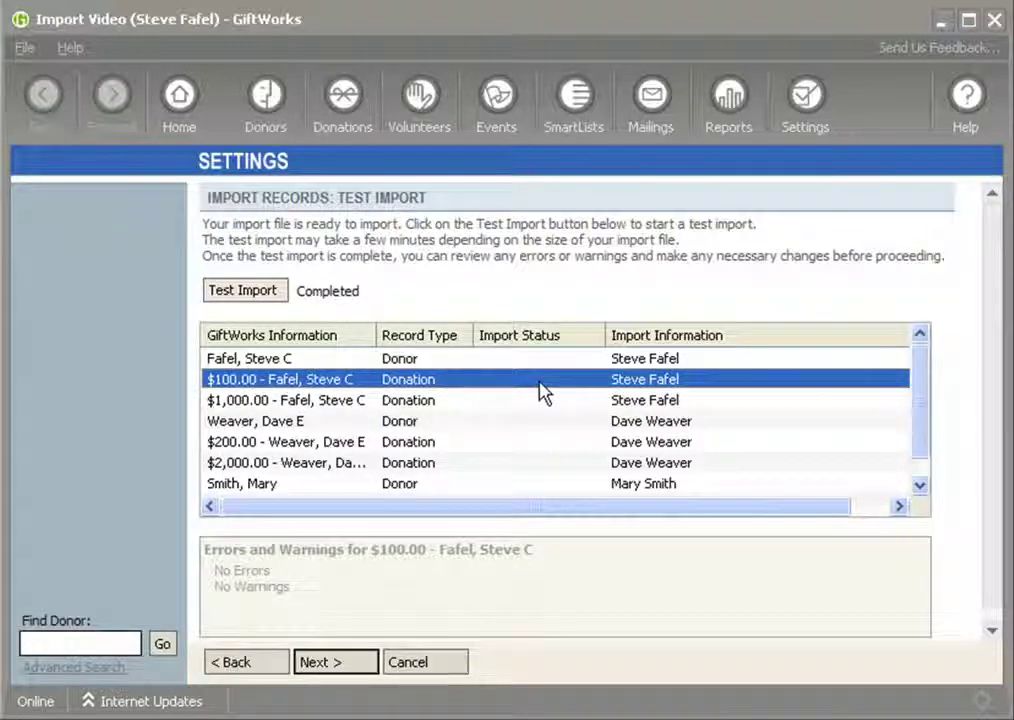
pyautogui.click(266, 358)
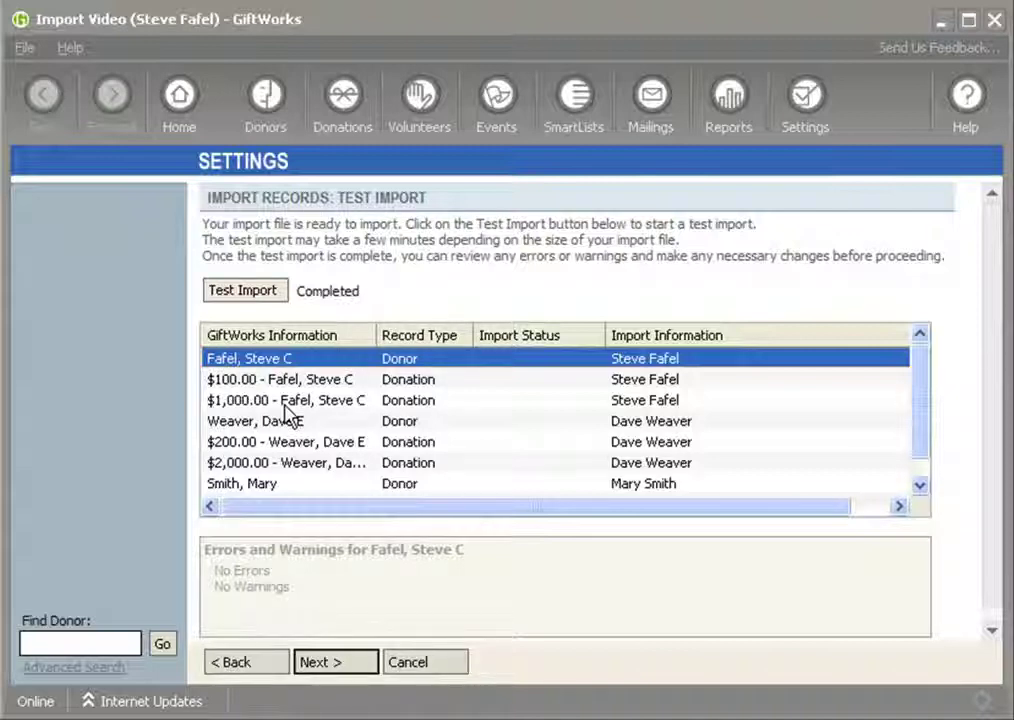
# Step: Proceed to the final import stage, complete and confirm the import into GiftWorks, and finish the import process
pyautogui.click(337, 674)
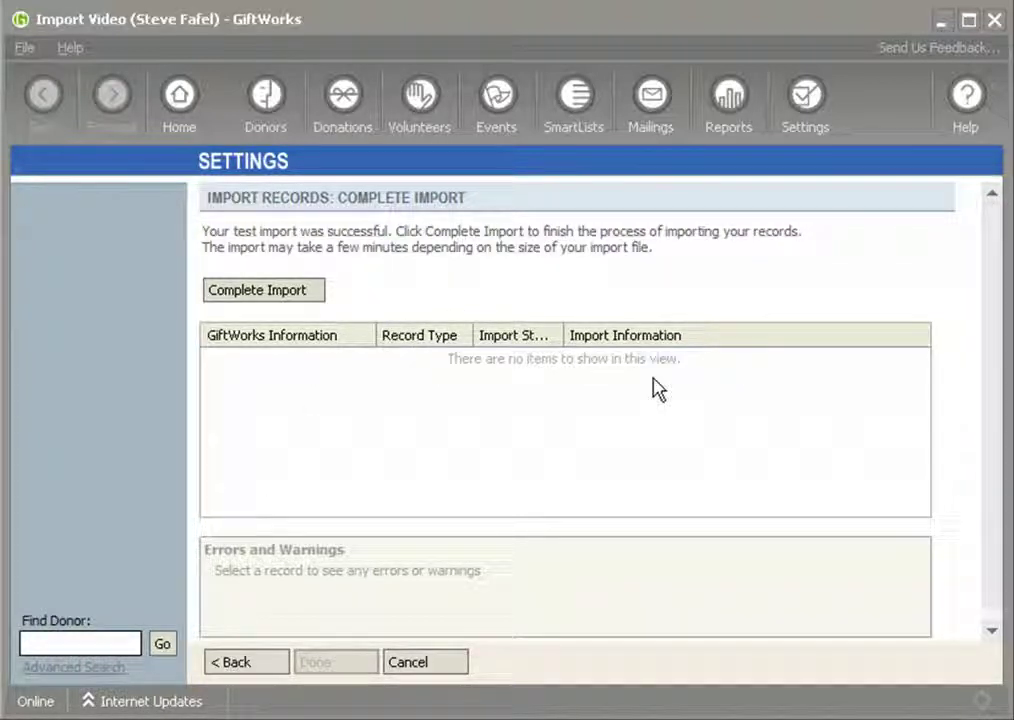
pyautogui.click(257, 292)
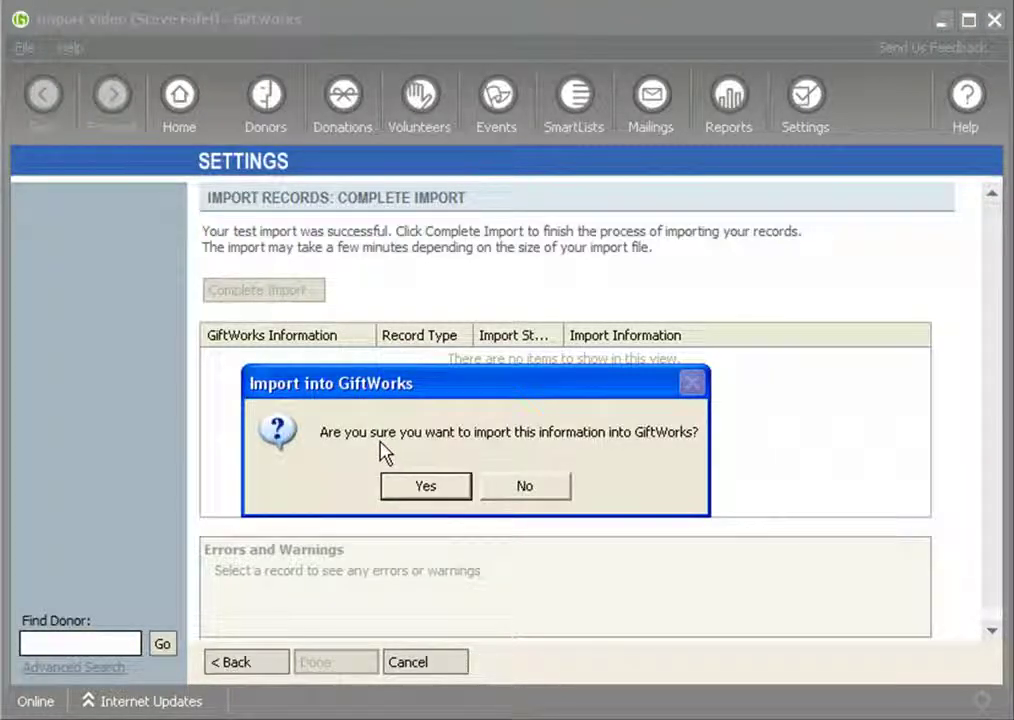
pyautogui.click(428, 488)
pyautogui.click(427, 492)
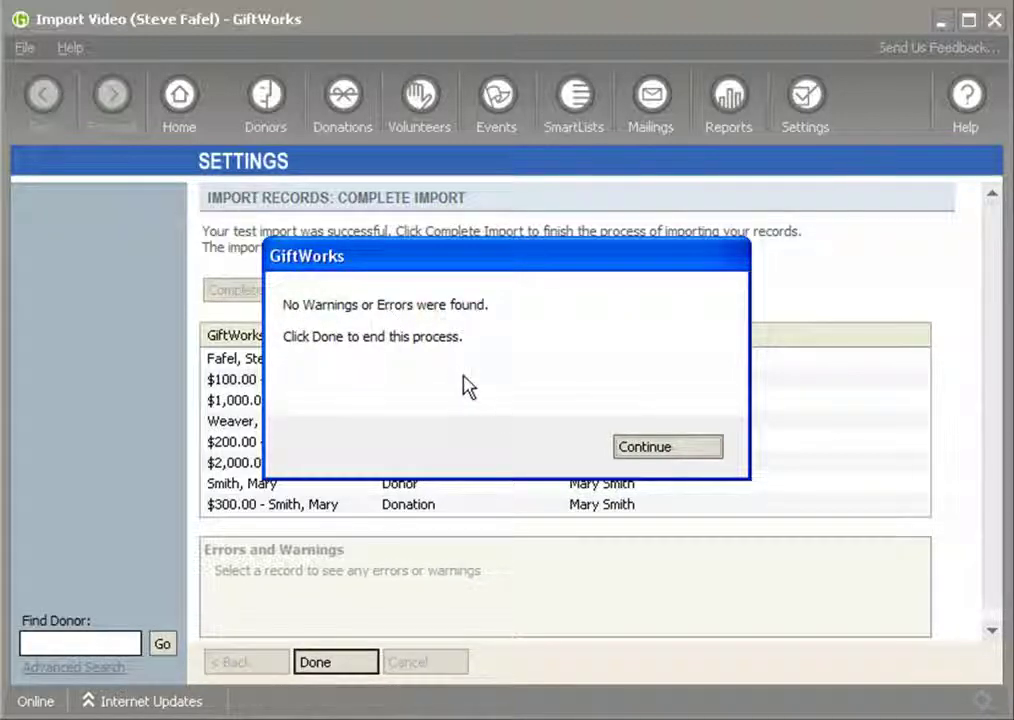
pyautogui.click(677, 449)
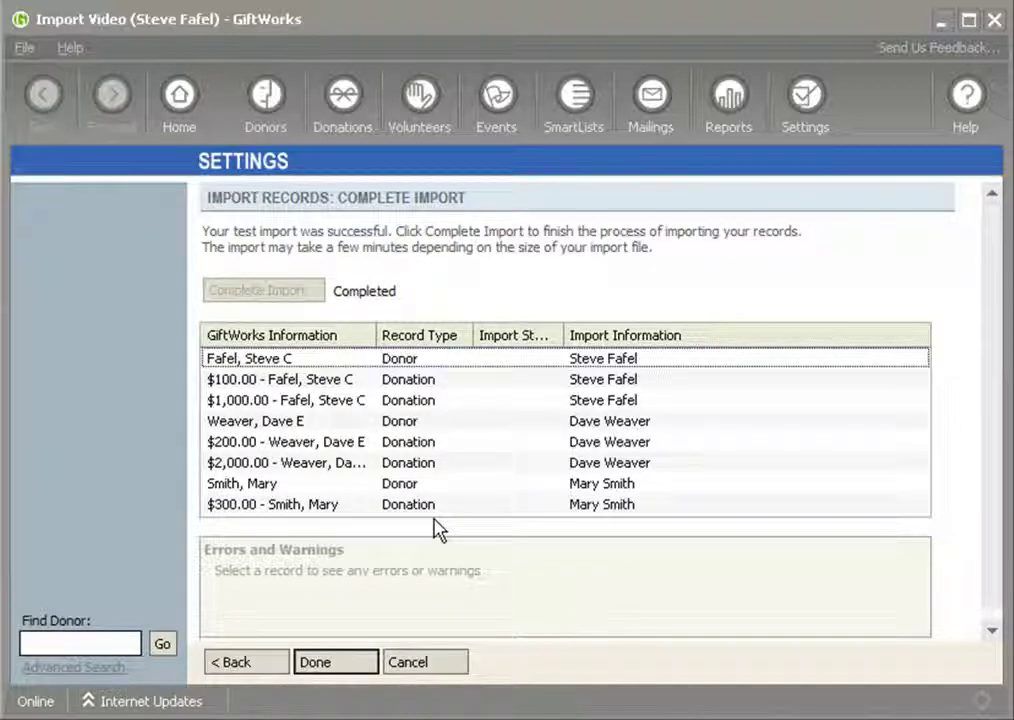
pyautogui.click(335, 665)
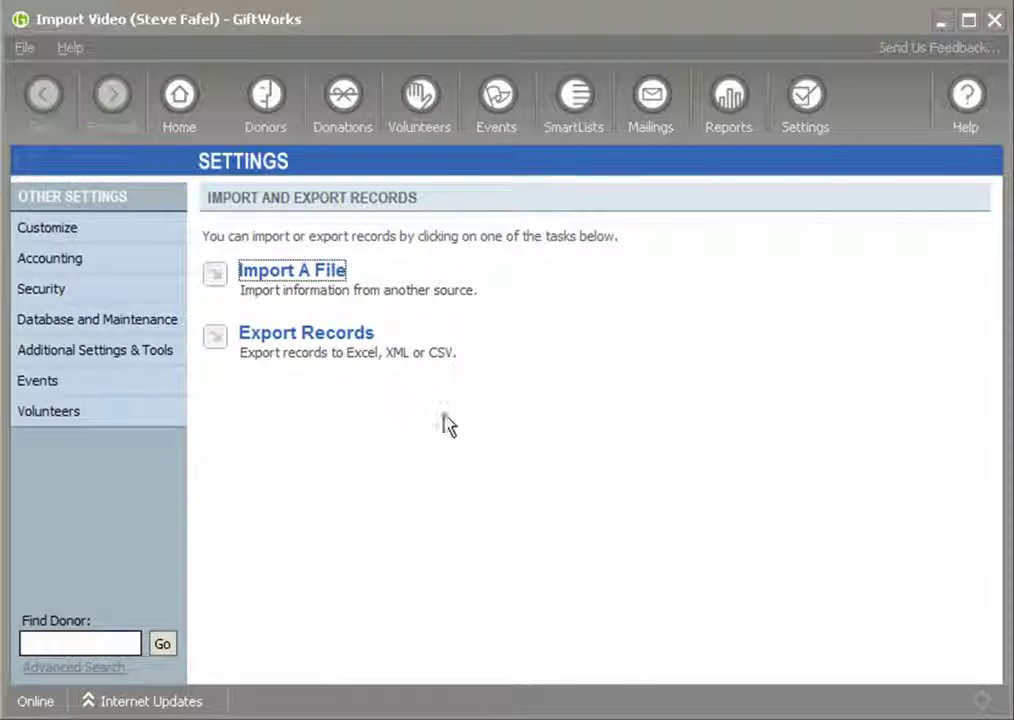
# Step: Open the imported donor with the $1,000.00 last donation from the recently added donors and review the donor's summary
pyautogui.click(272, 105)
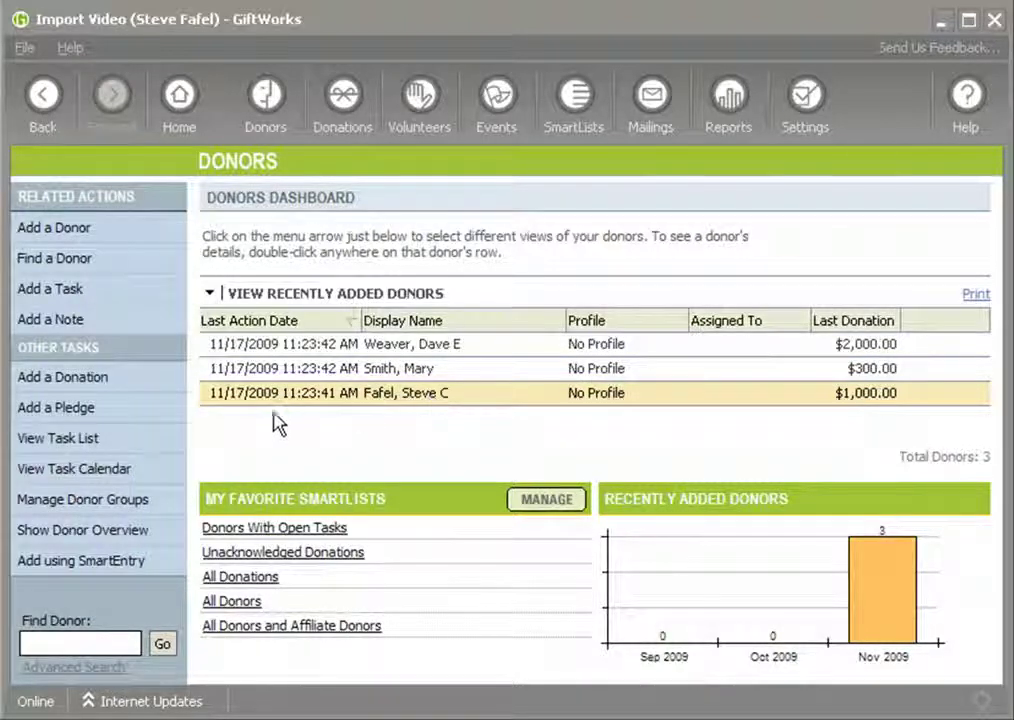
pyautogui.doubleClick(438, 401)
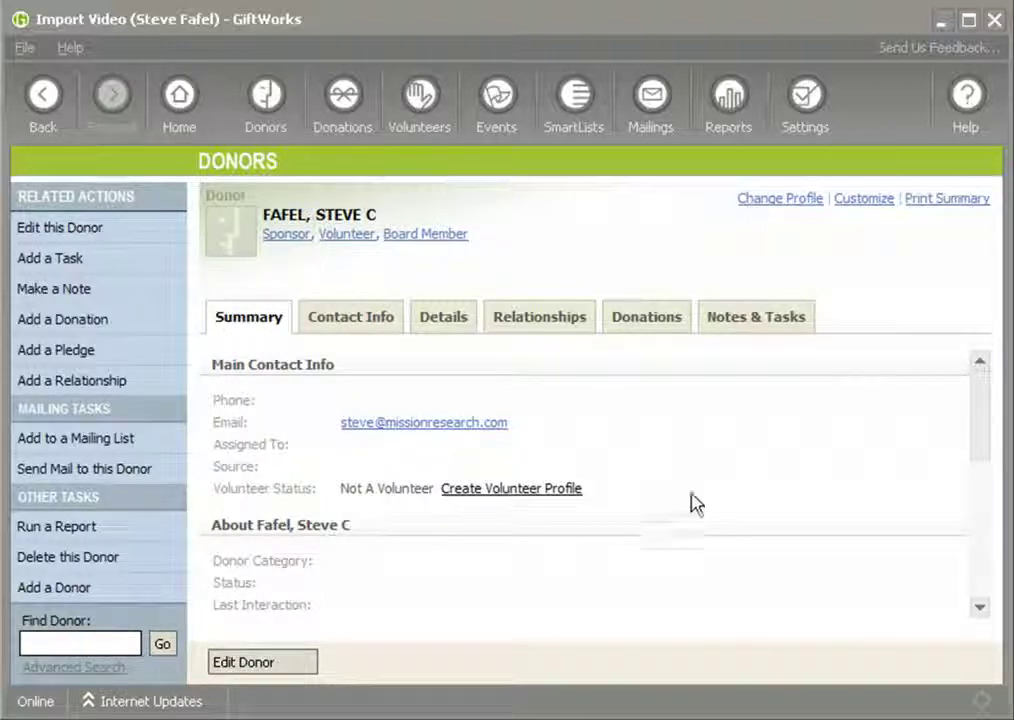
pyautogui.scroll(-1, 985, 437)
pyautogui.scroll(-3, 982, 442)
pyautogui.scroll(4, 950, 435)
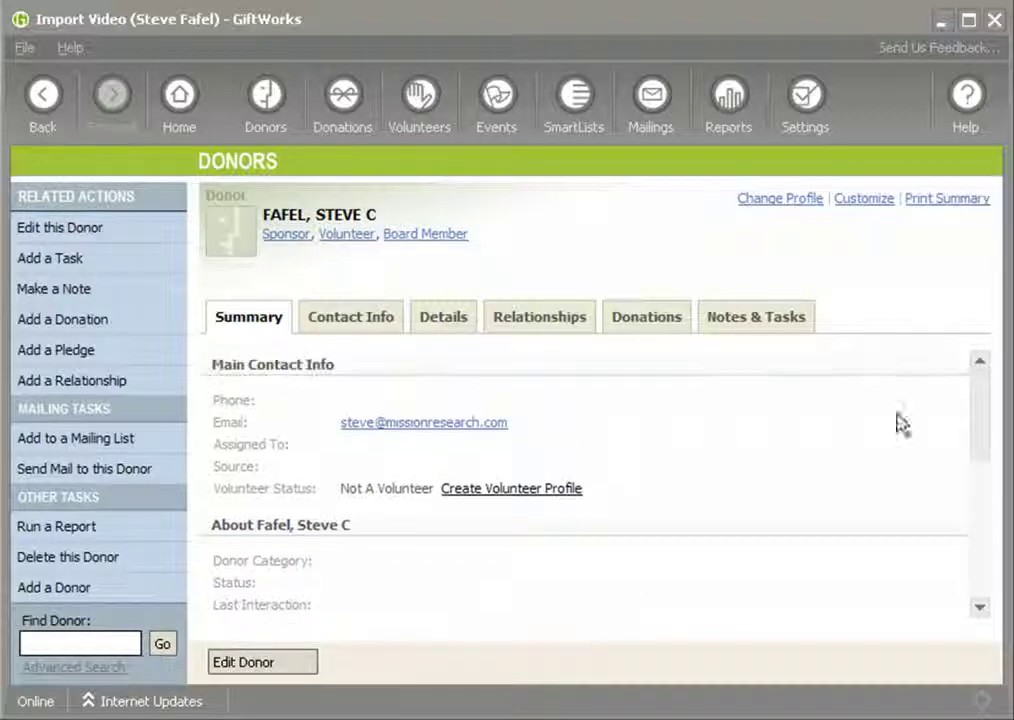
# Step: Review the donor's contact information, checking the full name, mailing address, email, and formal and informal salutations
pyautogui.click(352, 322)
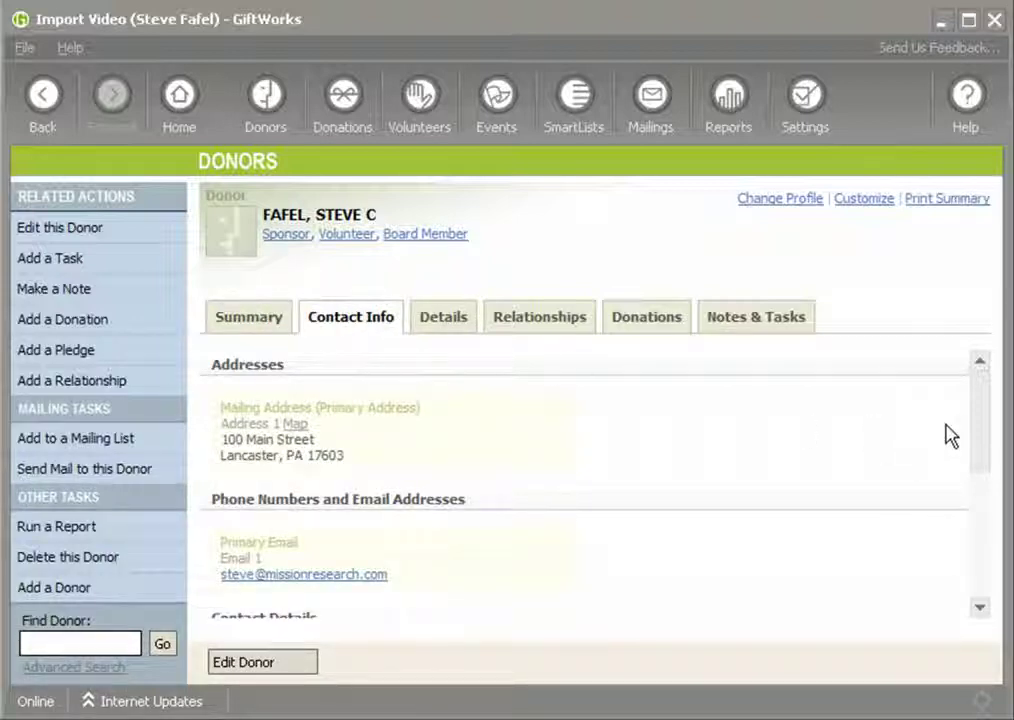
pyautogui.scroll(-1, 976, 440)
pyautogui.scroll(-3, 972, 450)
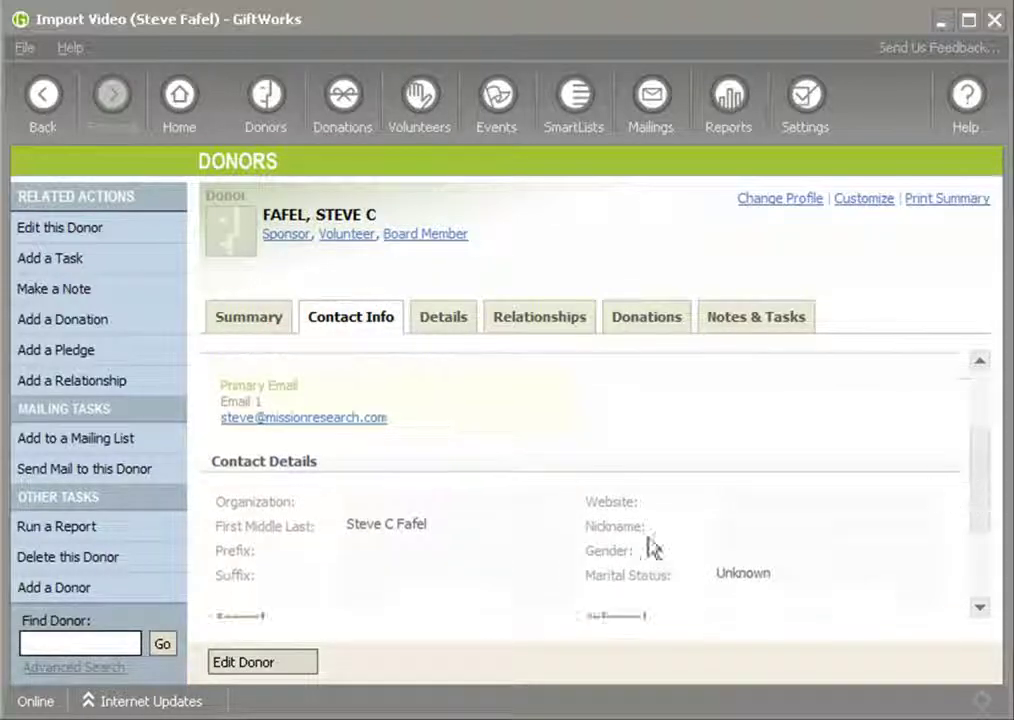
pyautogui.moveTo(346, 526); pyautogui.dragTo(414, 530)
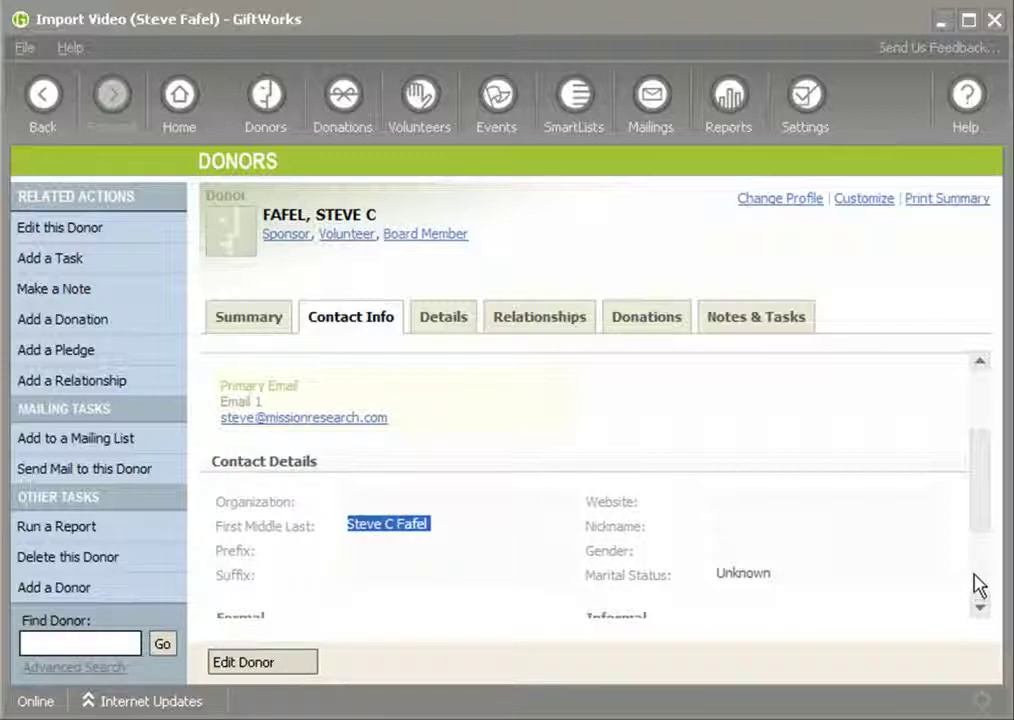
pyautogui.scroll(1, 982, 525)
pyautogui.scroll(2, 980, 490)
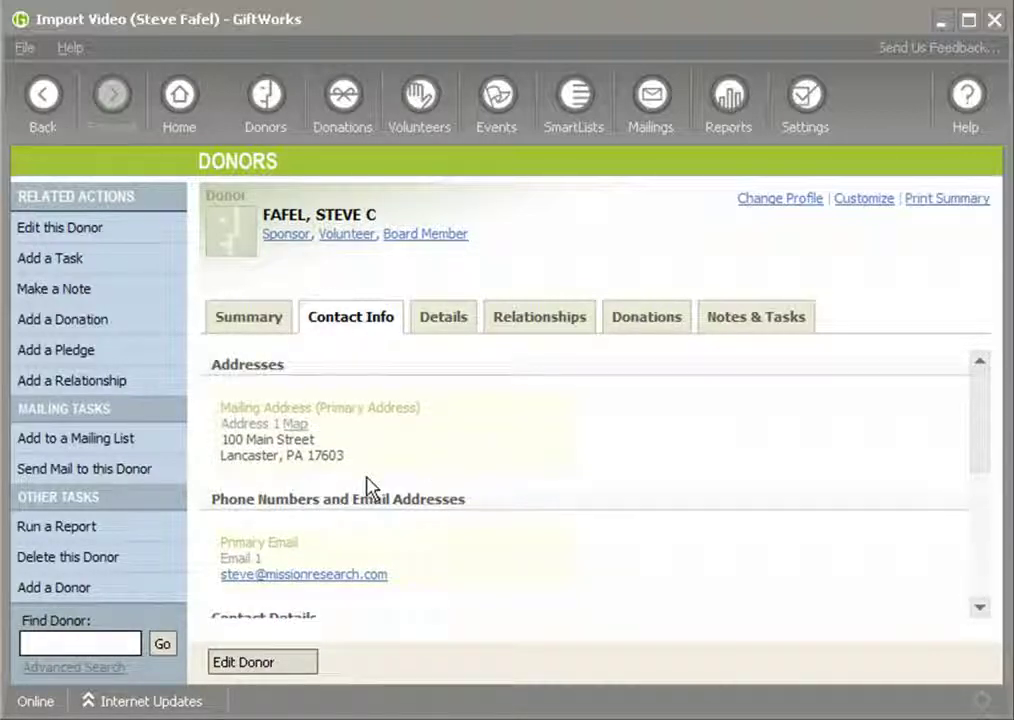
pyautogui.moveTo(222, 440); pyautogui.dragTo(345, 456)
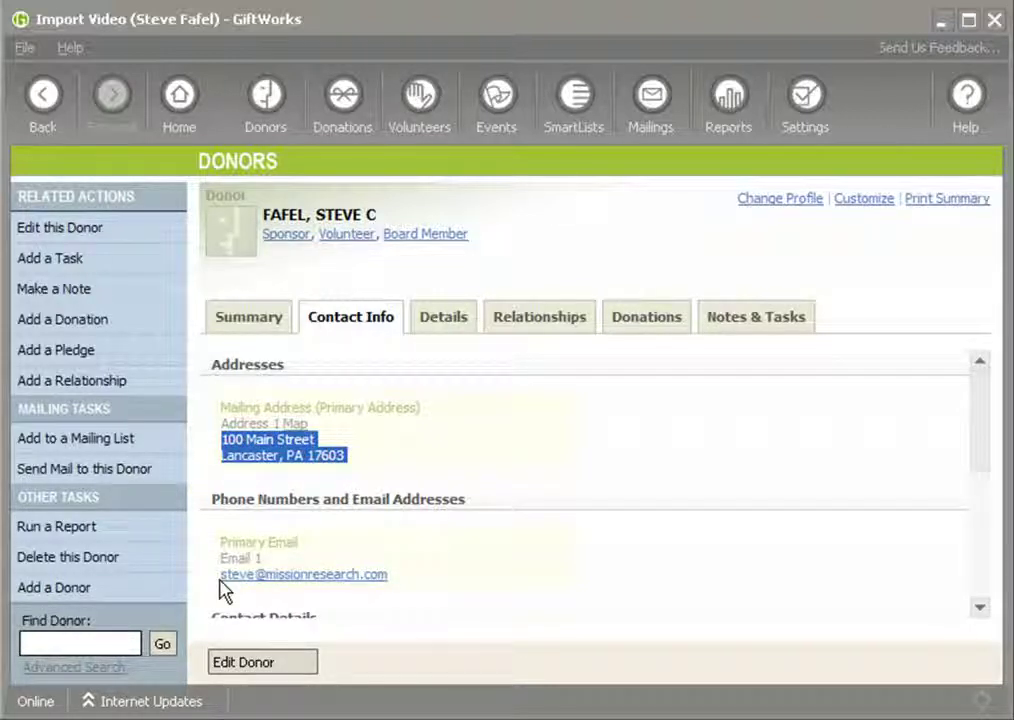
pyautogui.moveTo(985, 450); pyautogui.dragTo(987, 579)
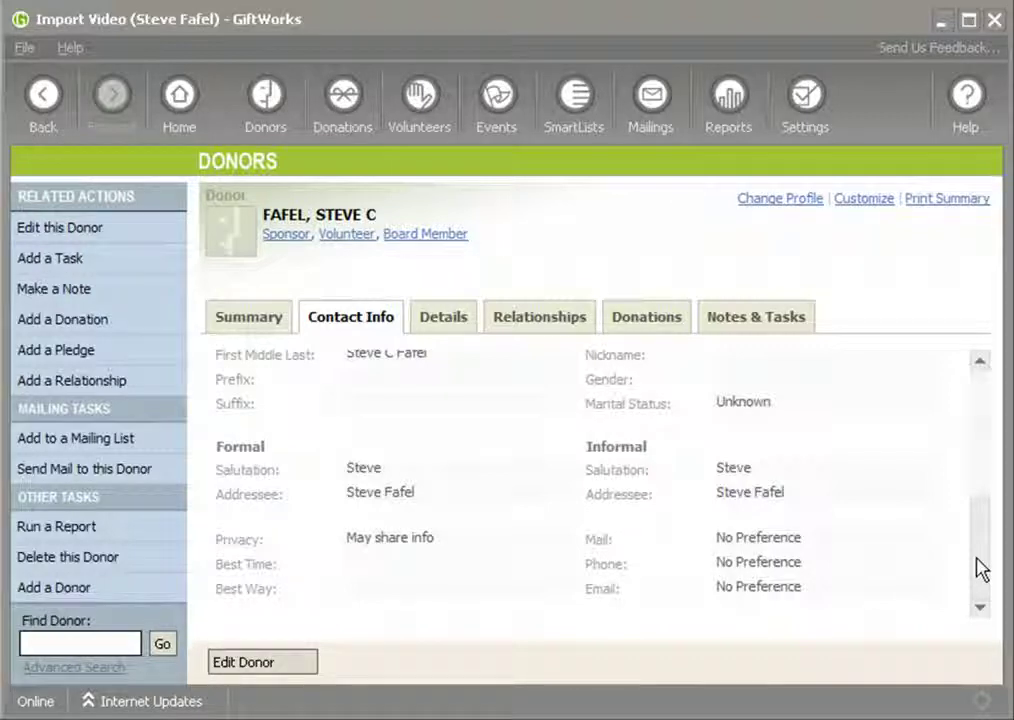
pyautogui.moveTo(980, 568); pyautogui.dragTo(980, 552)
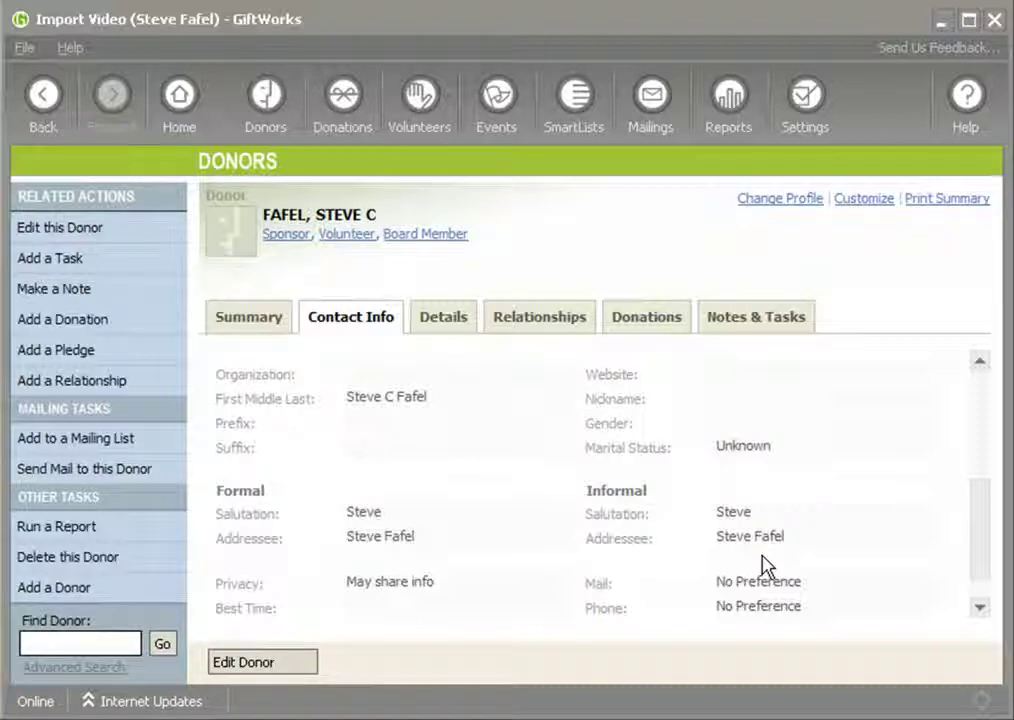
# Step: Check the donor's details for the imported groups and the My Old System Id custom field
pyautogui.click(436, 322)
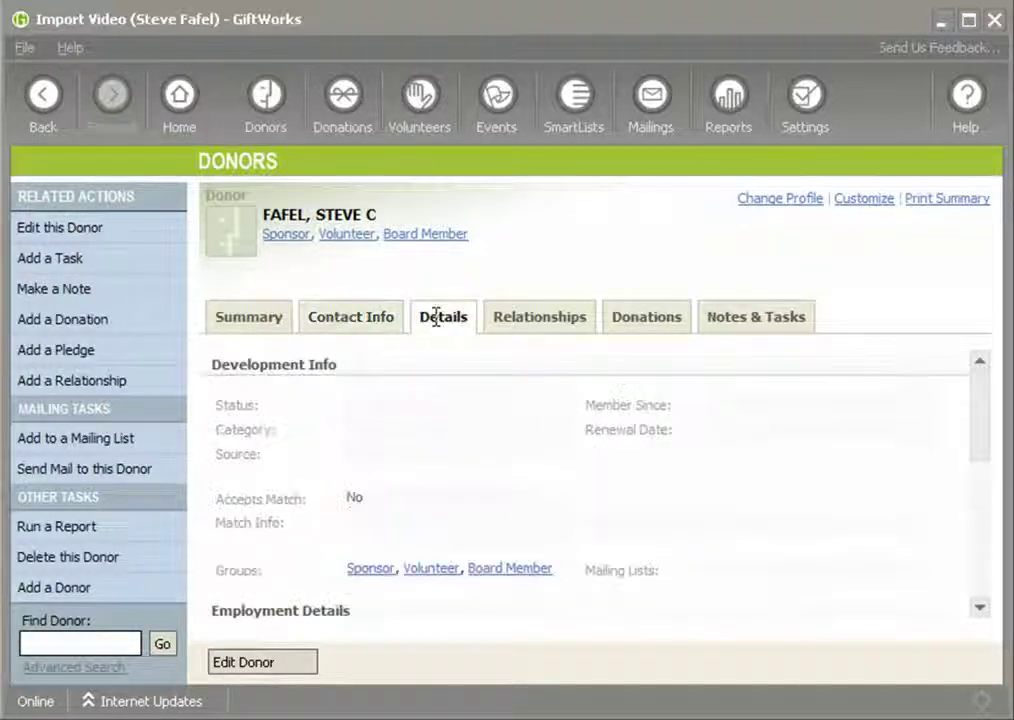
pyautogui.moveTo(982, 444); pyautogui.dragTo(987, 473)
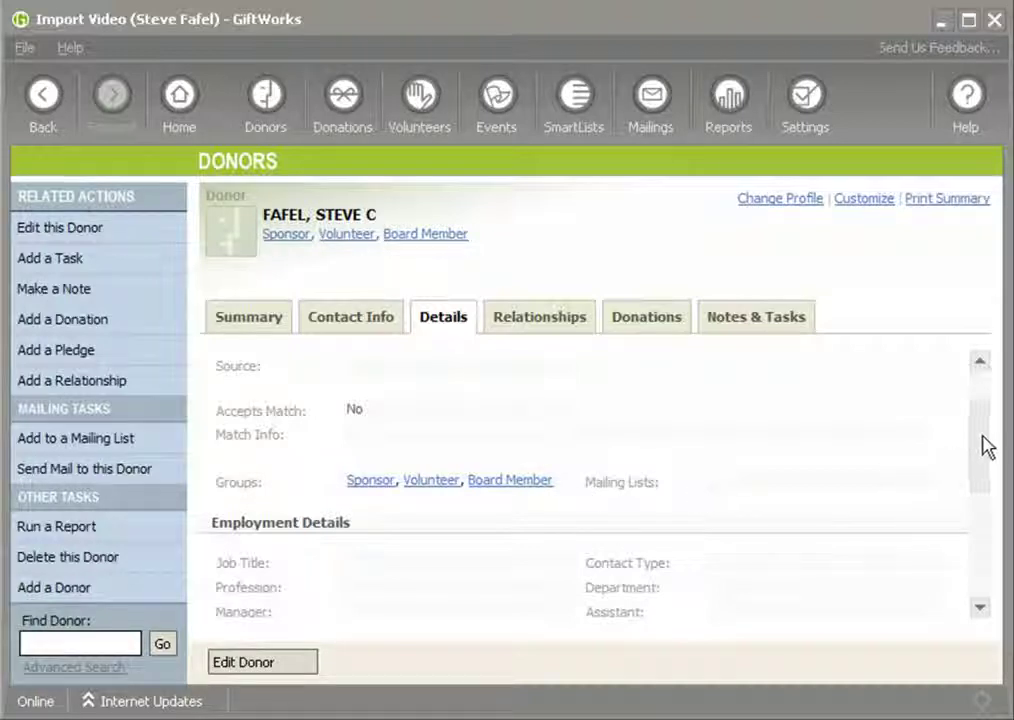
pyautogui.moveTo(985, 453); pyautogui.dragTo(962, 532)
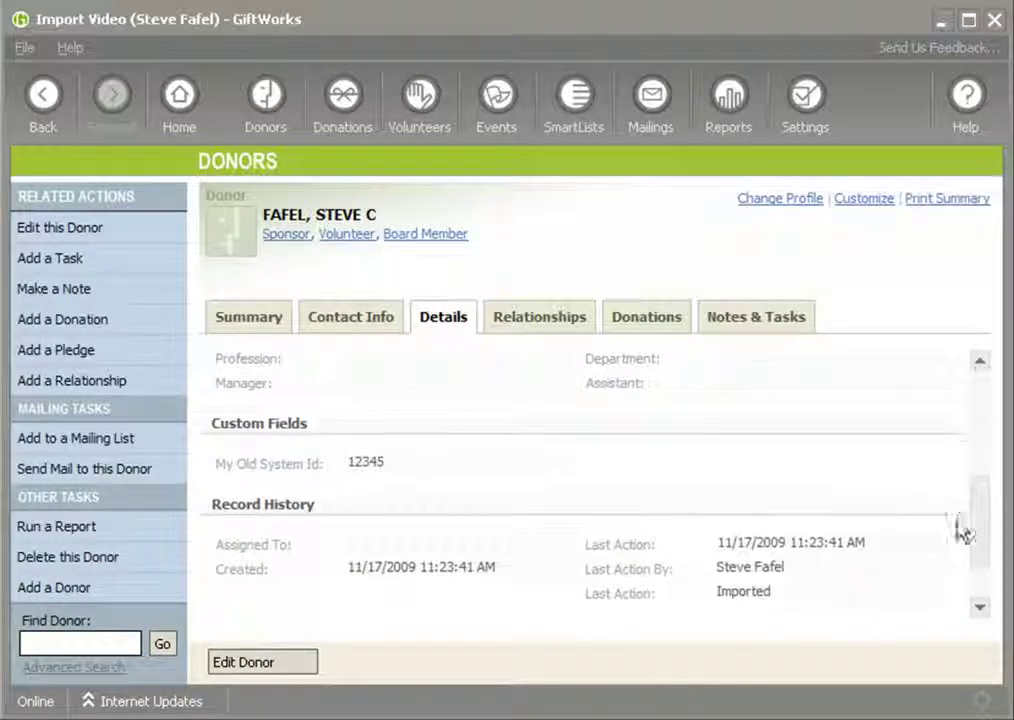
pyautogui.moveTo(226, 462); pyautogui.dragTo(390, 464)
pyautogui.click(372, 476)
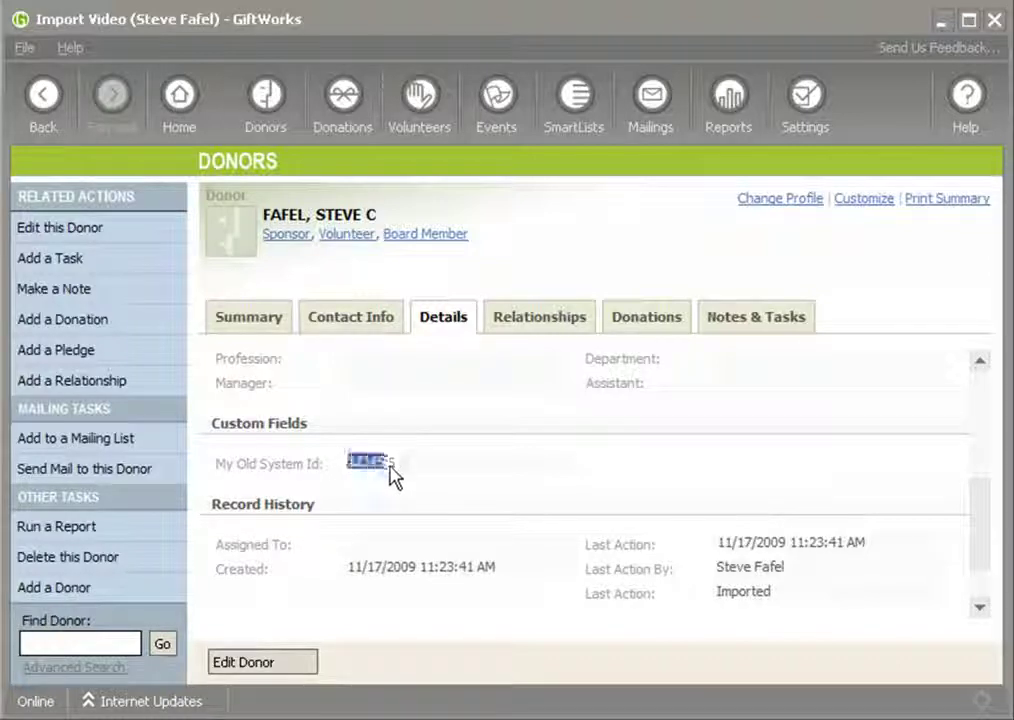
# Step: Examine the donor's record history for the date, author and type of the last action
pyautogui.moveTo(962, 514); pyautogui.dragTo(980, 566)
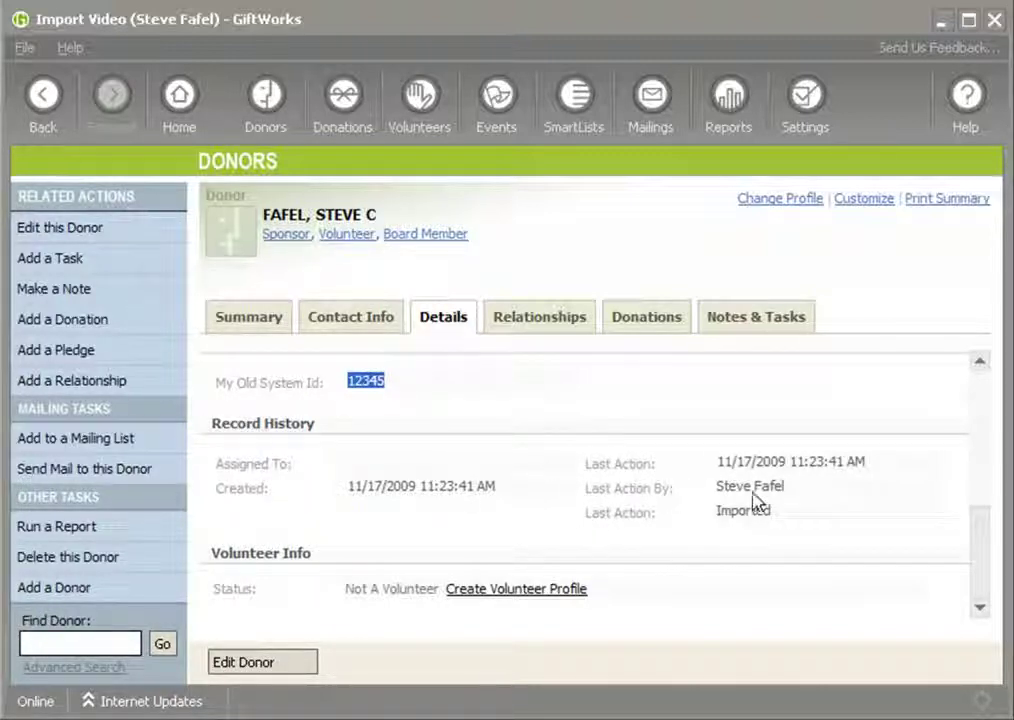
pyautogui.click(727, 472)
pyautogui.moveTo(724, 462); pyautogui.dragTo(867, 475)
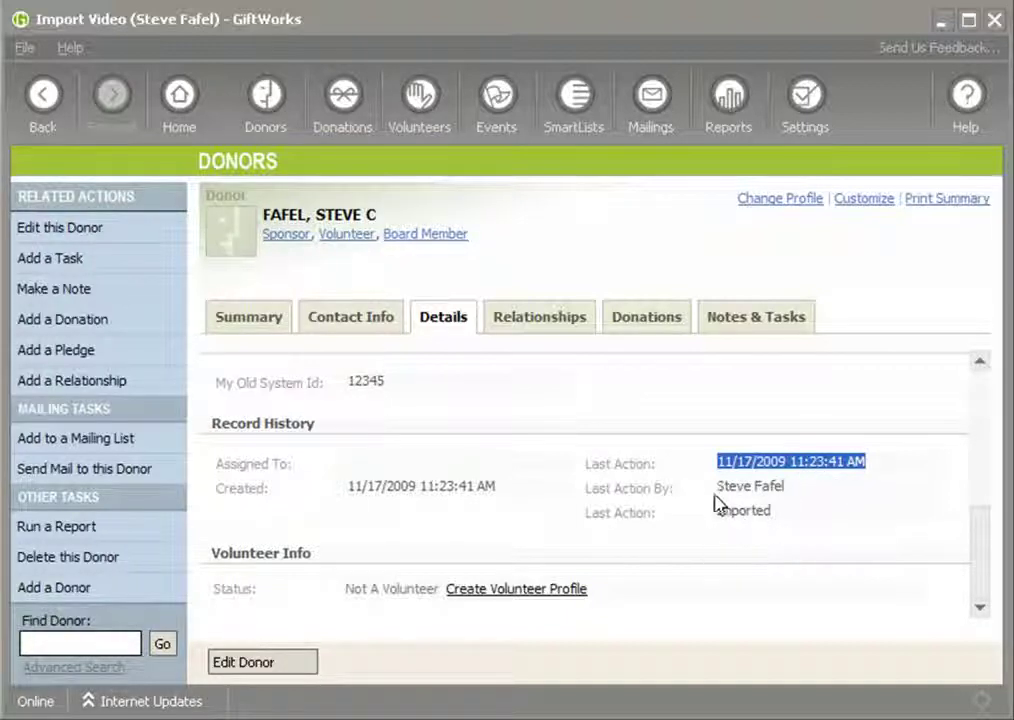
pyautogui.moveTo(717, 487); pyautogui.dragTo(784, 494)
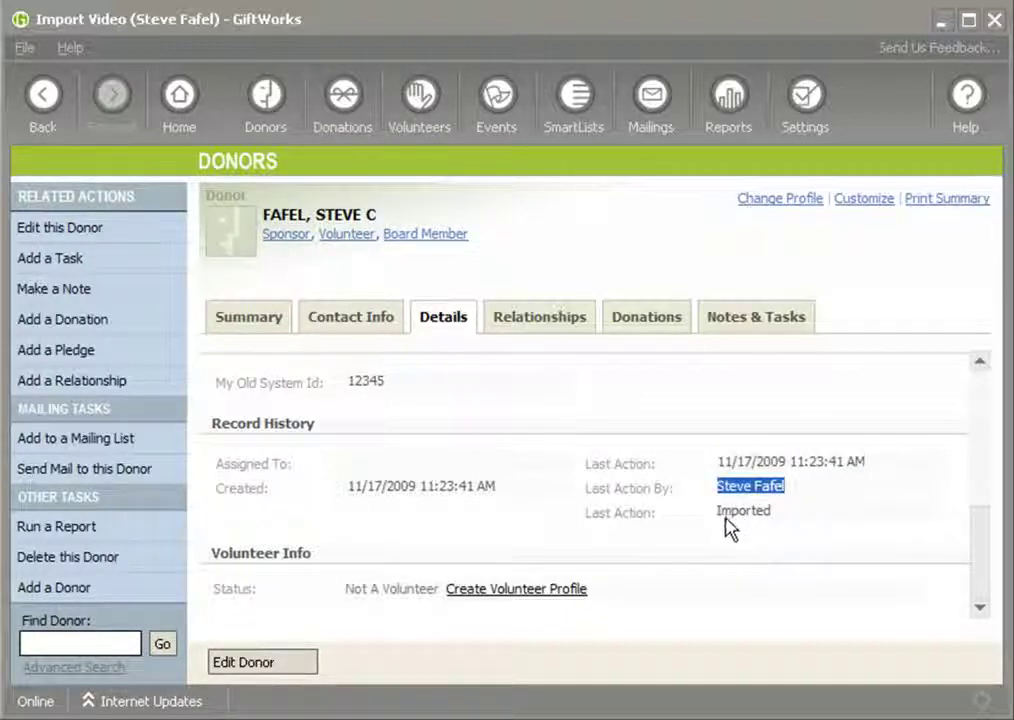
pyautogui.moveTo(717, 512); pyautogui.dragTo(779, 515)
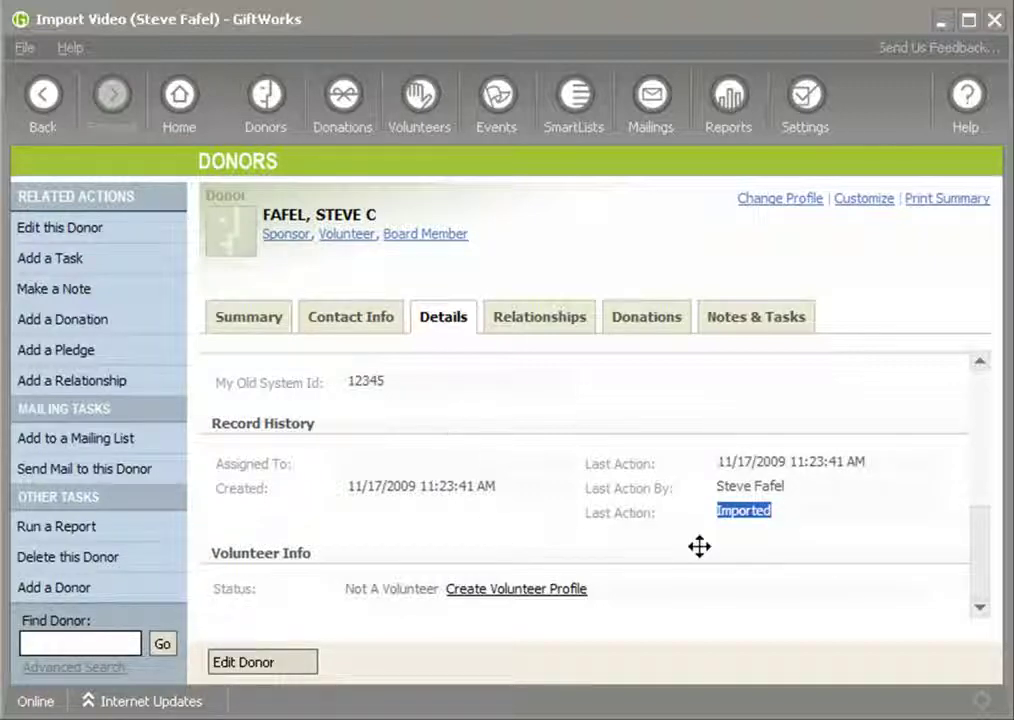
pyautogui.scroll(10, 980, 574)
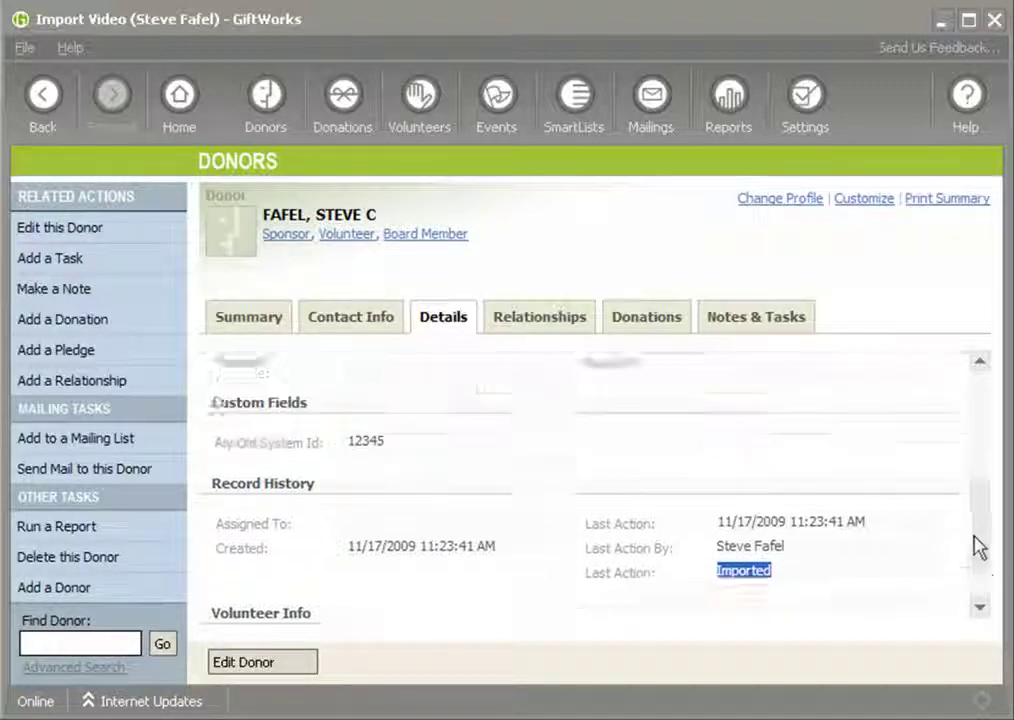
# Step: Check the received amounts in the donor's donation list and return to the donor's summary
pyautogui.click(656, 326)
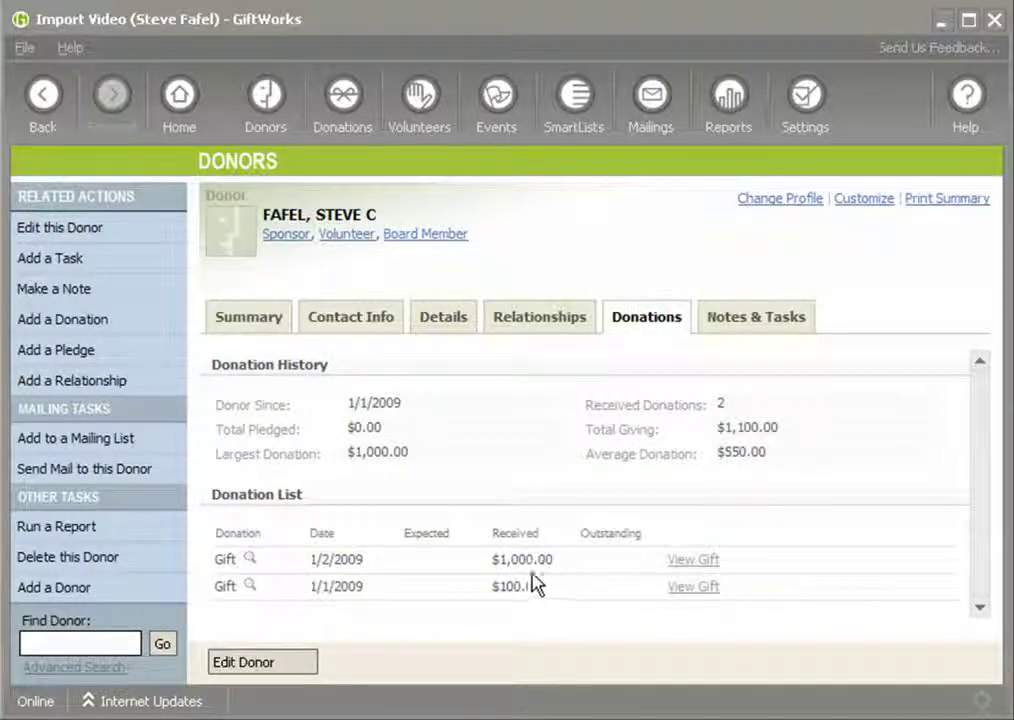
pyautogui.doubleClick(495, 559)
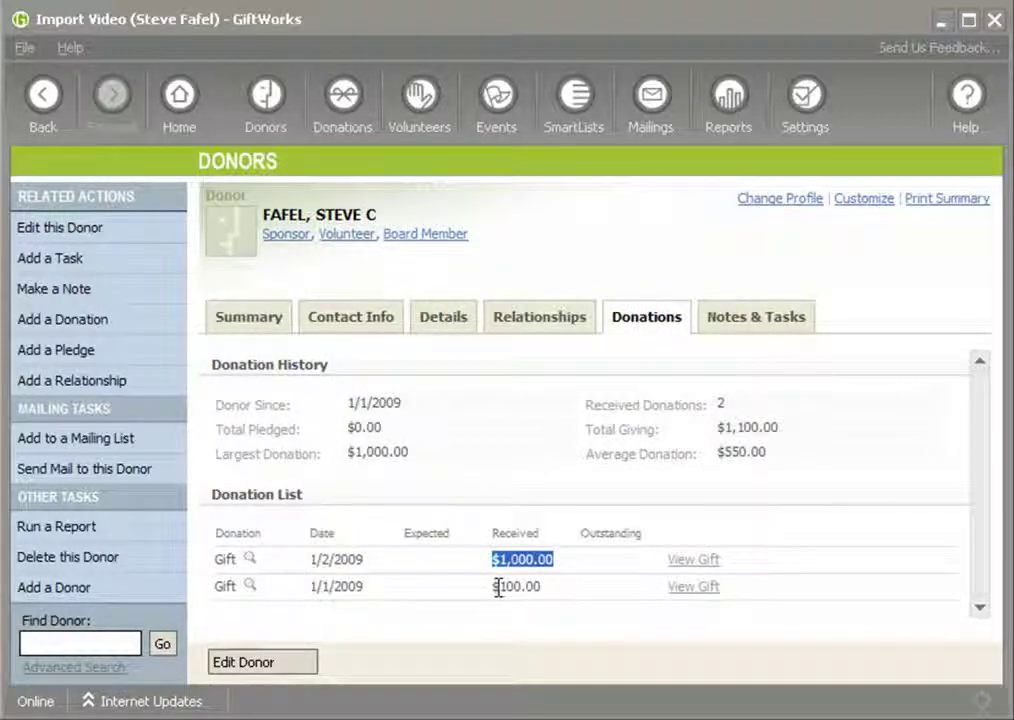
pyautogui.doubleClick(498, 586)
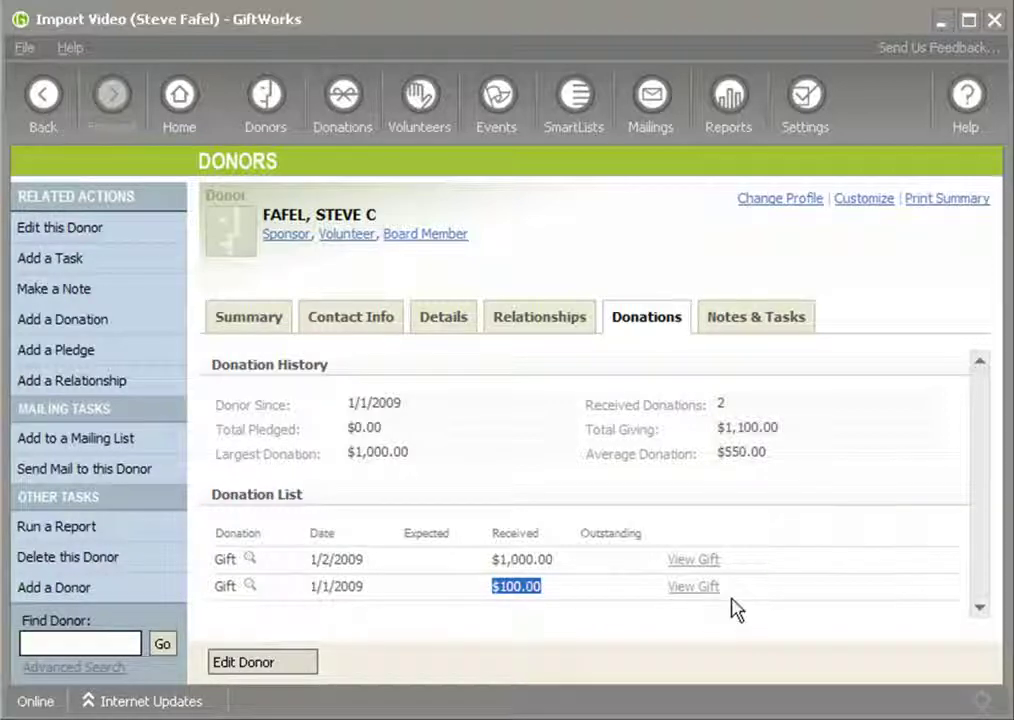
pyautogui.click(258, 335)
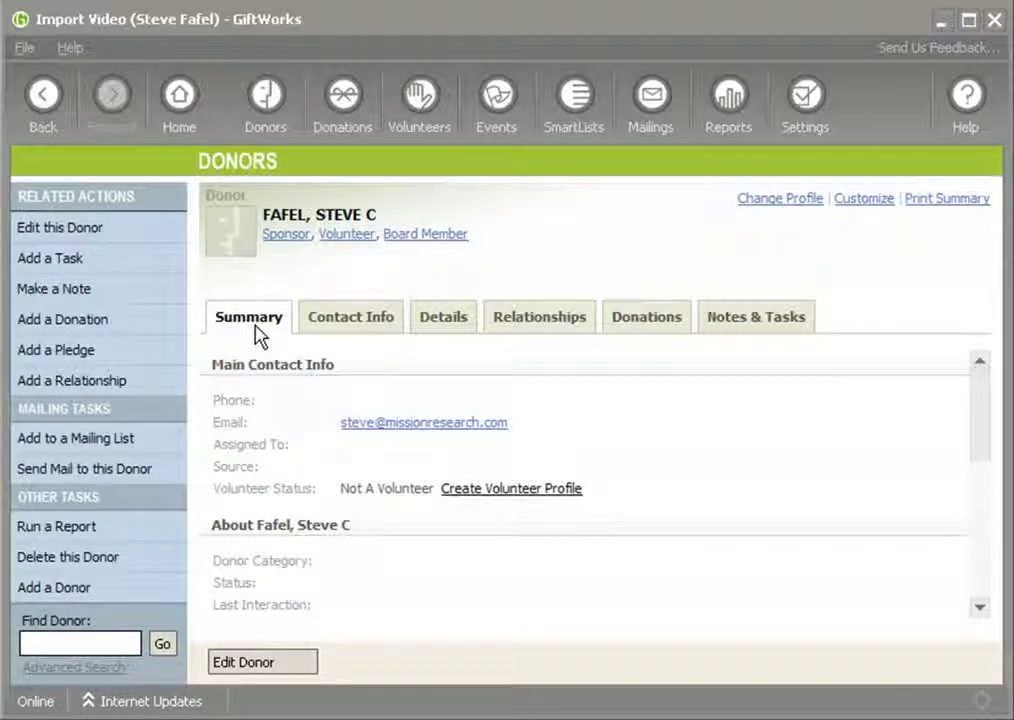